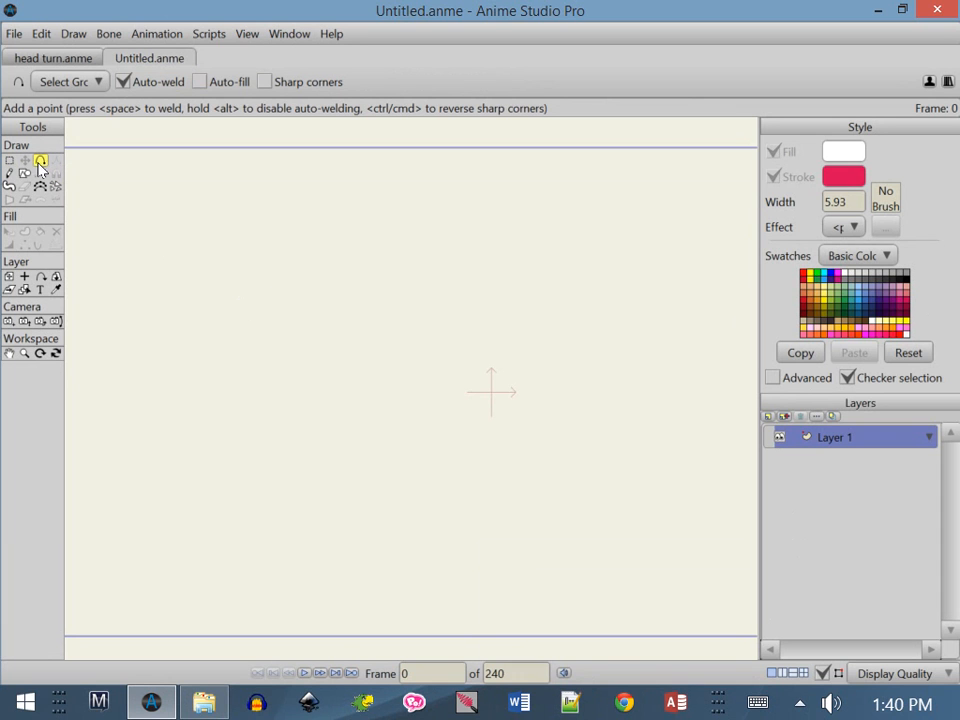
Draw a large closed lip outline with two upper peaks around the canvas centre-left, using the Add Point tool
left_click_drag(250, 353, 293, 299)
left_click_drag(293, 299, 348, 321)
left_click_drag(348, 321, 404, 292)
mouse_move(404, 292)
left_mouse_down()
mouse_move(438, 346)
mouse_move(443, 339)
mouse_move(474, 355)
mouse_move(409, 423)
left_mouse_up()
left_click_drag(409, 423, 249, 354)
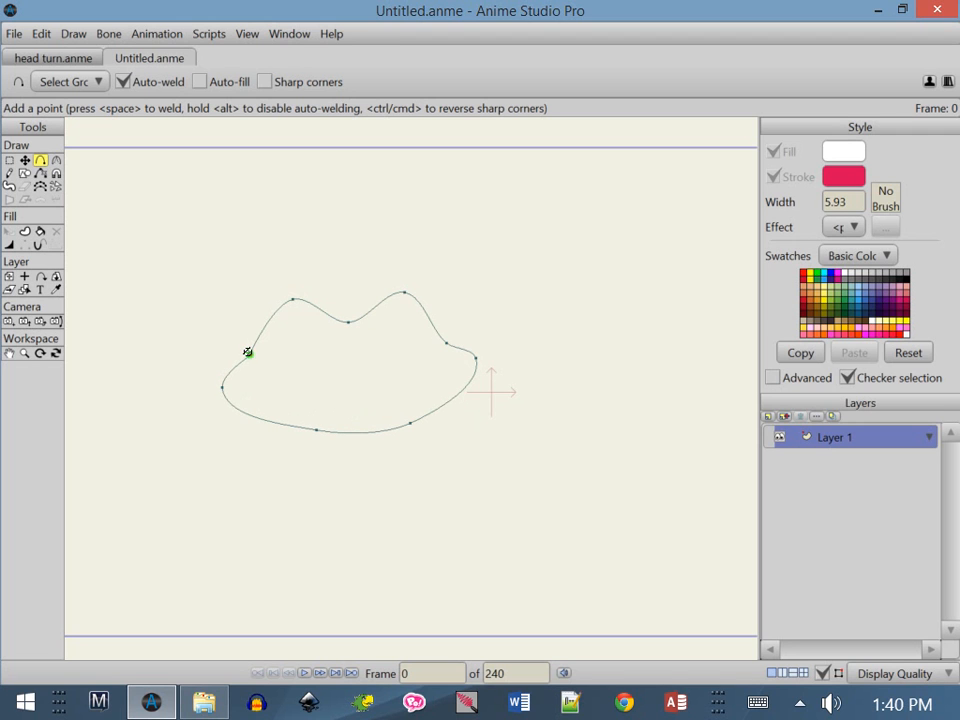
Sharpen the curvature of the two outer corner points of the large lip outline into peaks
left_click(56, 160)
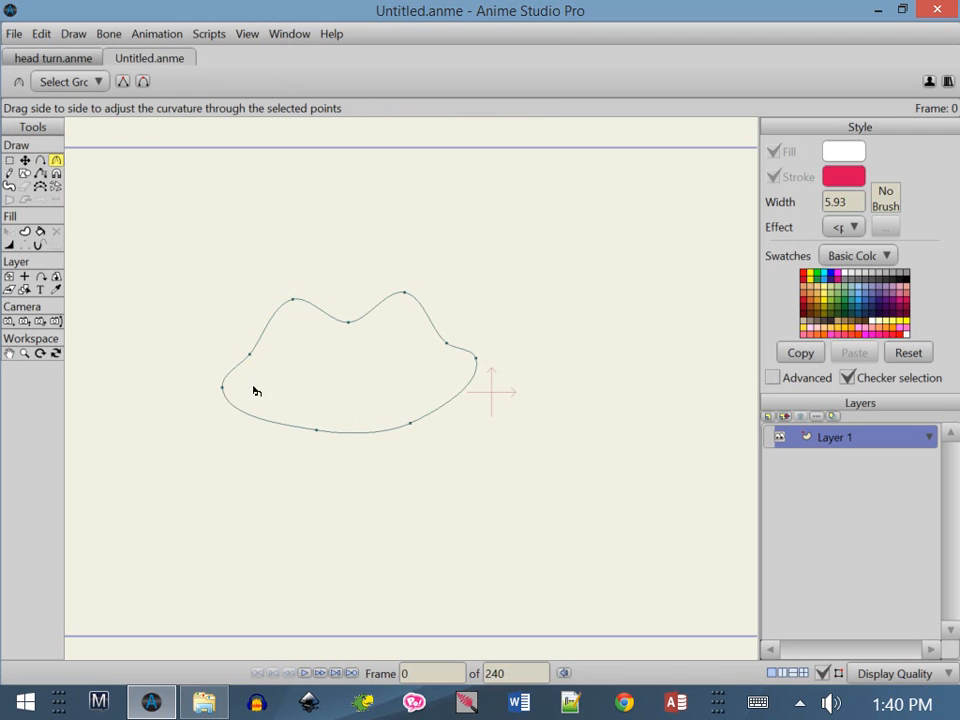
left_click(221, 387)
left_click(476, 357)
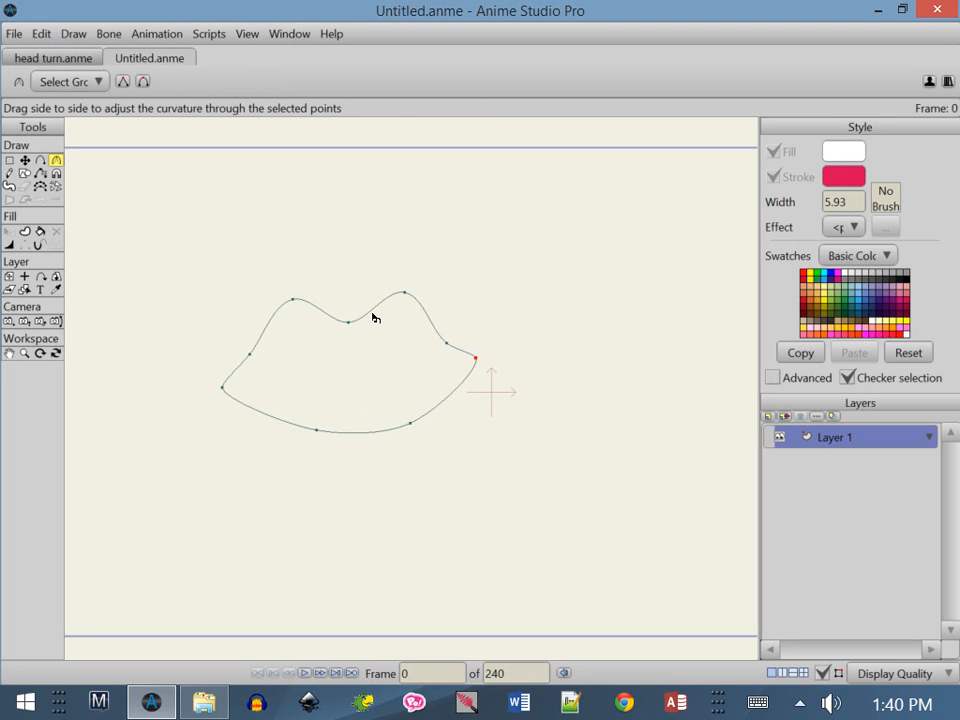
Move the corner points and the upper side points of the large lip outline to even out its two sides
left_click(24, 160)
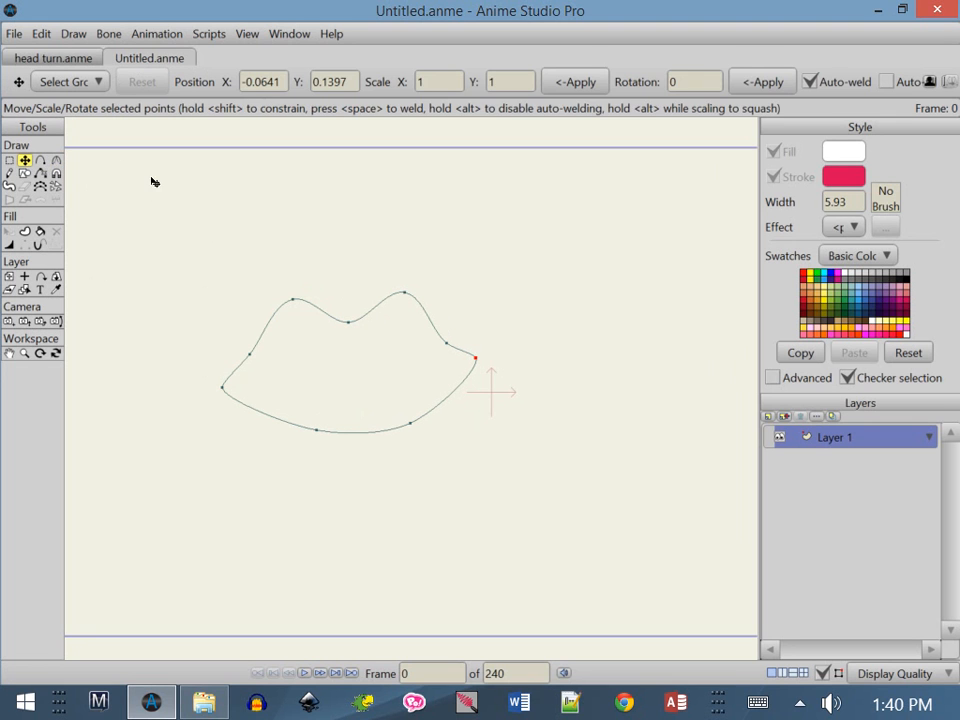
left_click_drag(252, 355, 259, 336)
left_click_drag(222, 387, 223, 376)
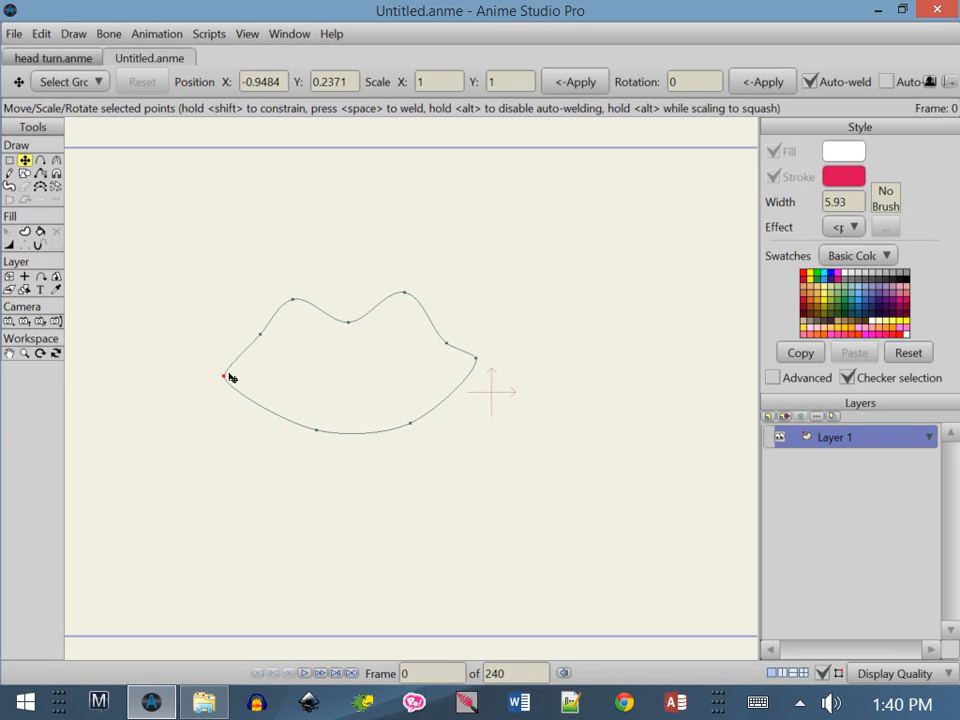
left_click_drag(446, 343, 476, 370)
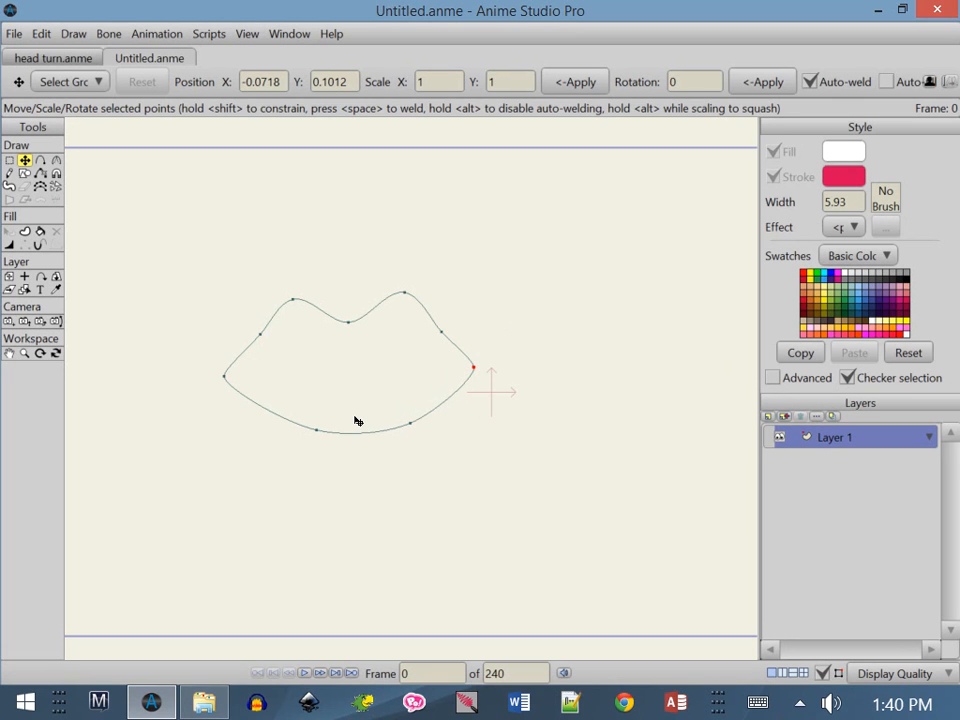
Draw a closed, wide, roughly rectangular outline above and to the right of the lips, and sharpen its corner points
left_click(40, 160)
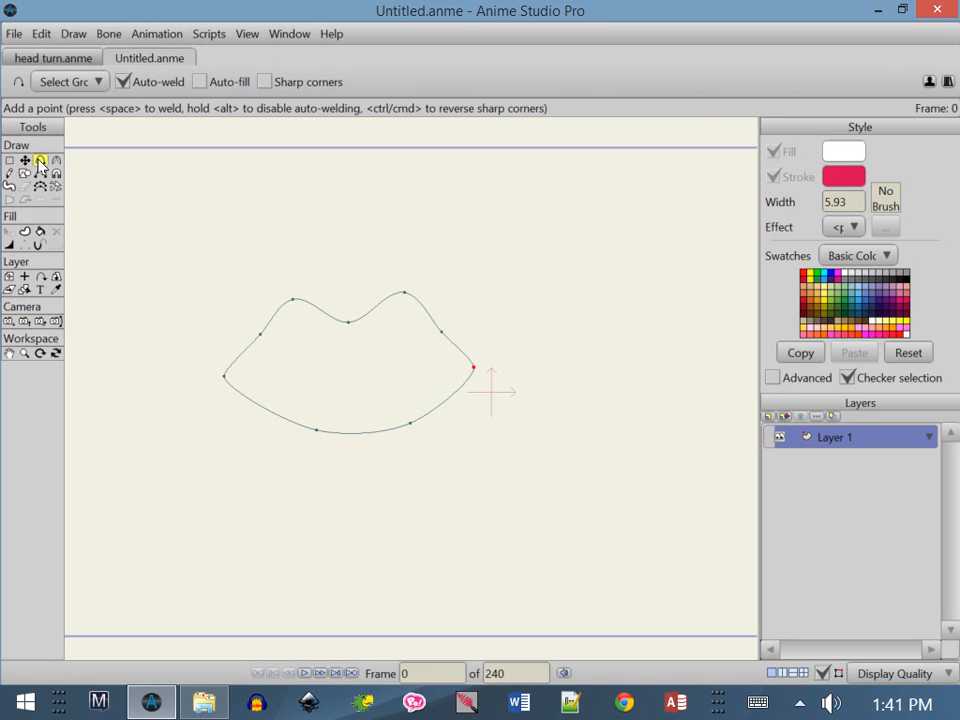
mouse_move(511, 303)
left_mouse_down()
mouse_move(634, 290)
mouse_move(596, 314)
mouse_move(665, 308)
mouse_move(684, 302)
mouse_move(683, 250)
mouse_move(514, 242)
mouse_move(510, 297)
mouse_move(401, 246)
left_mouse_up()
key("c")
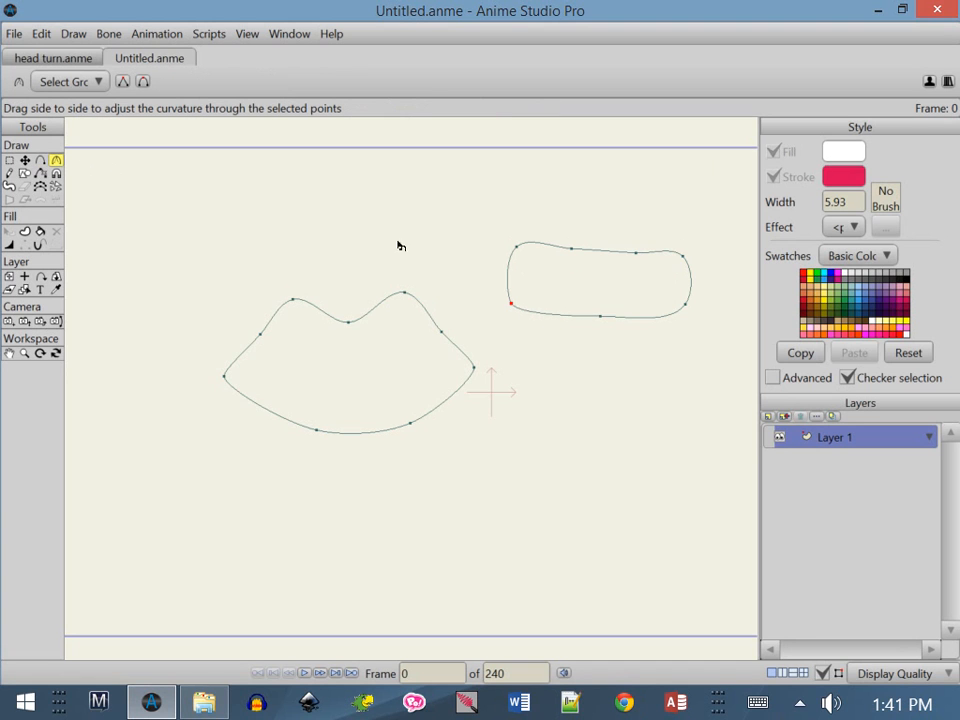
left_click_drag(686, 303, 426, 225)
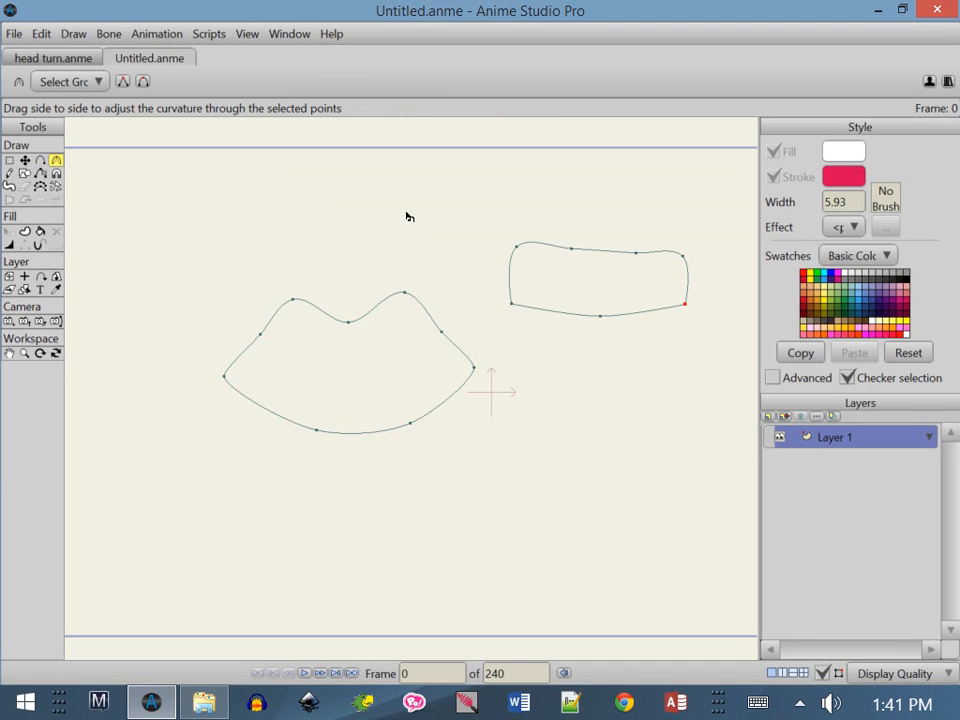
left_click_drag(532, 243, 360, 199)
left_click_drag(685, 258, 653, 238)
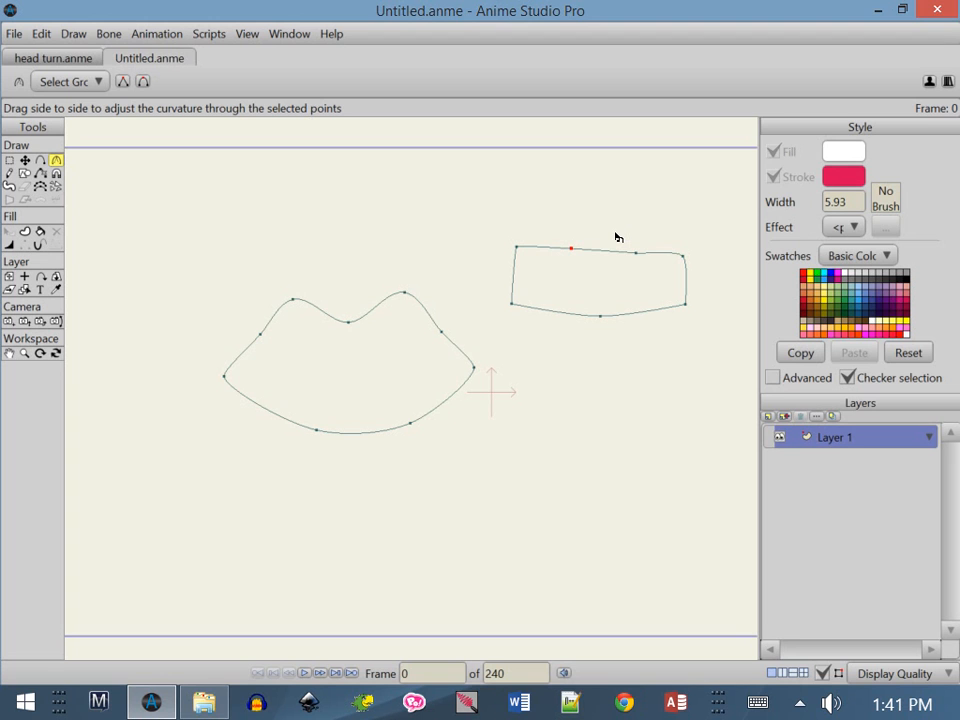
Draw a smaller closed lip-shaped outline with two upper peaks below and to the right of the large lips
left_click(40, 160)
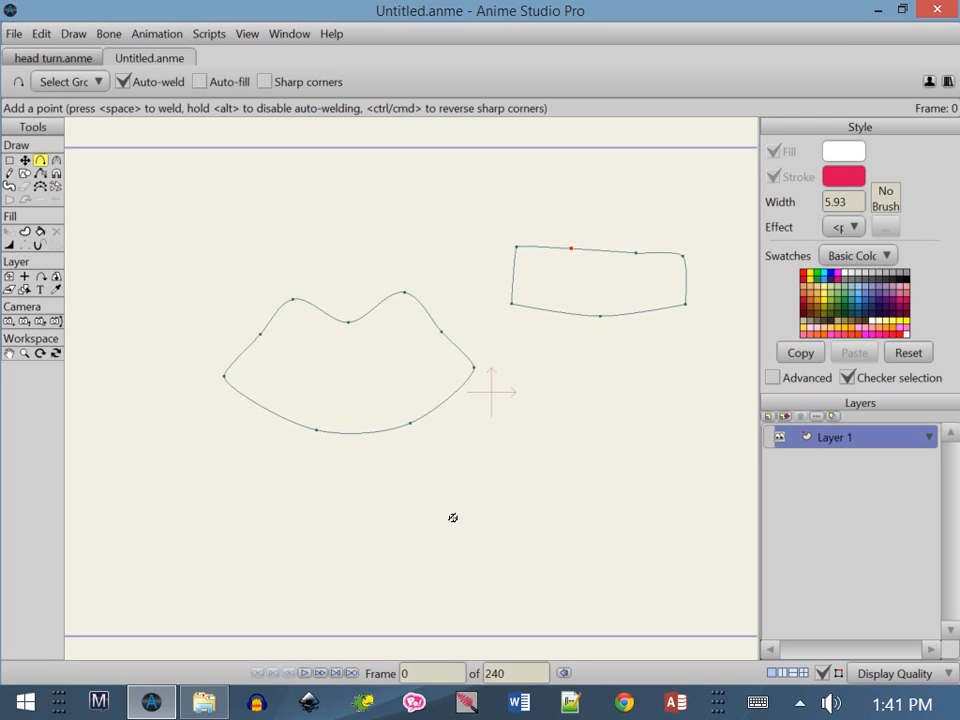
mouse_move(453, 534)
left_mouse_down()
mouse_move(488, 512)
mouse_move(520, 472)
left_mouse_up()
mouse_move(520, 472)
left_mouse_down()
mouse_move(557, 491)
mouse_move(587, 459)
mouse_move(591, 466)
left_mouse_up()
mouse_move(591, 466)
left_mouse_down()
mouse_move(650, 534)
mouse_move(608, 566)
mouse_move(518, 570)
mouse_move(453, 536)
left_mouse_up()
left_click(468, 524)
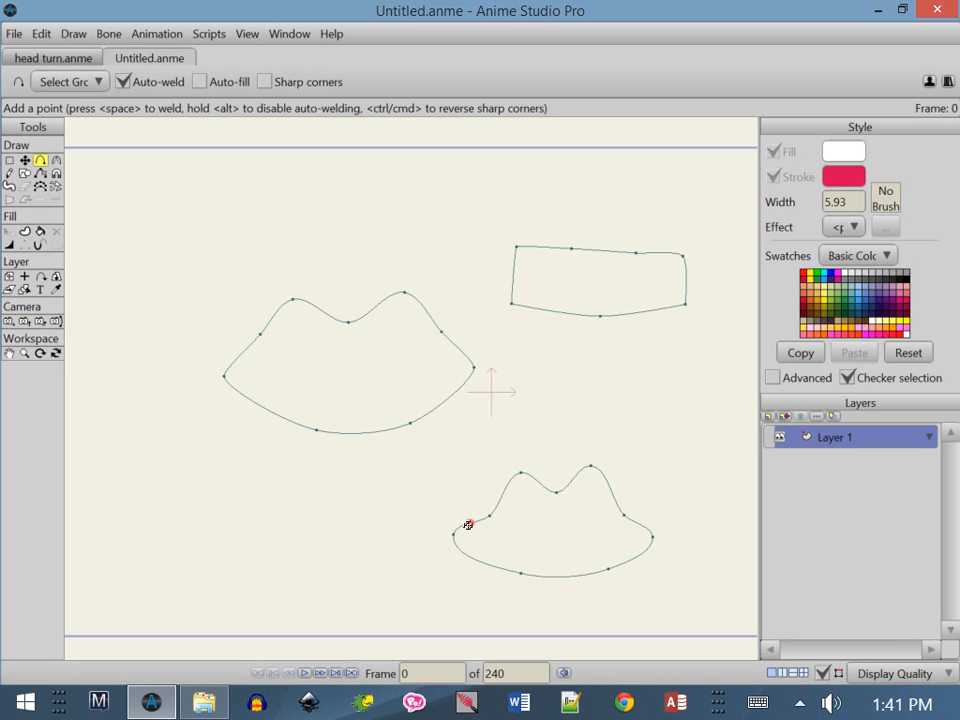
Sharpen the curvature of the two outer corner points of the smaller lip outline into peaks
left_click(56, 160)
left_click_drag(458, 537, 285, 448)
left_click_drag(450, 540, 561, 542)
left_click(652, 537)
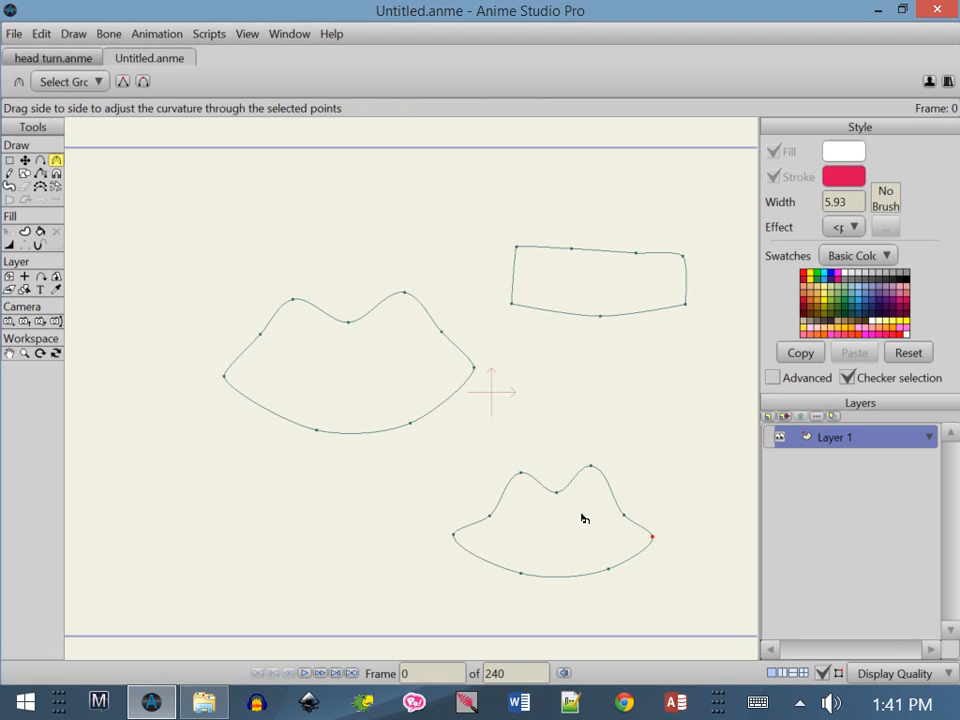
Pull the outer corners and upper side points of the smaller lip outline inward to make it narrower and more symmetrical
left_click(24, 160)
left_click(455, 538)
left_click_drag(467, 542, 476, 536)
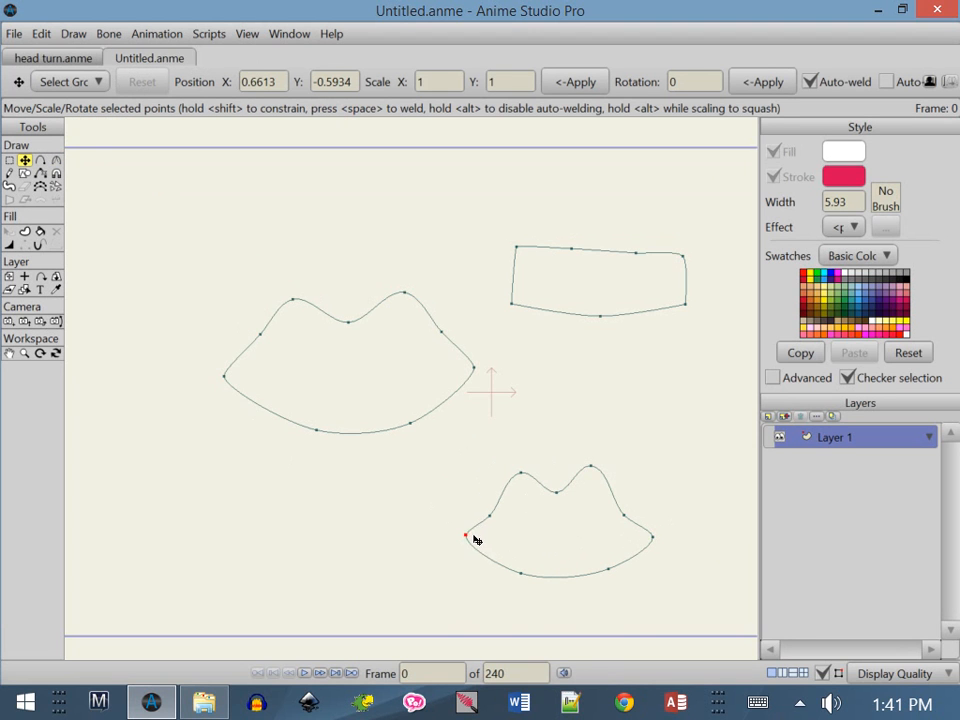
left_click_drag(652, 537, 610, 503)
left_click_drag(489, 519, 497, 510)
left_click(616, 508)
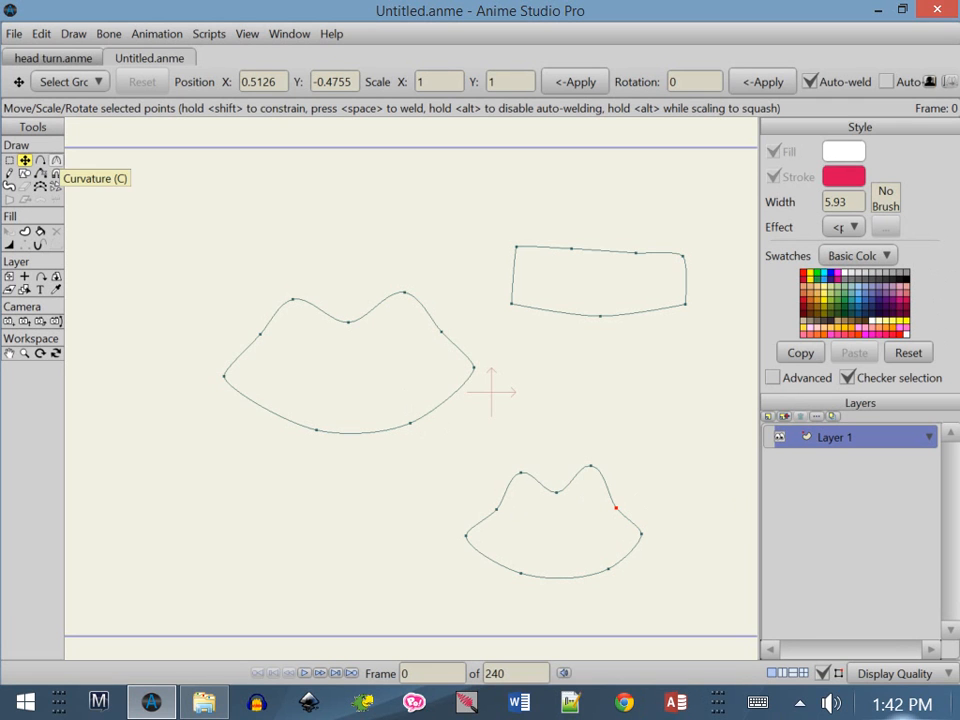
left_click(42, 160)
left_click(903, 704)
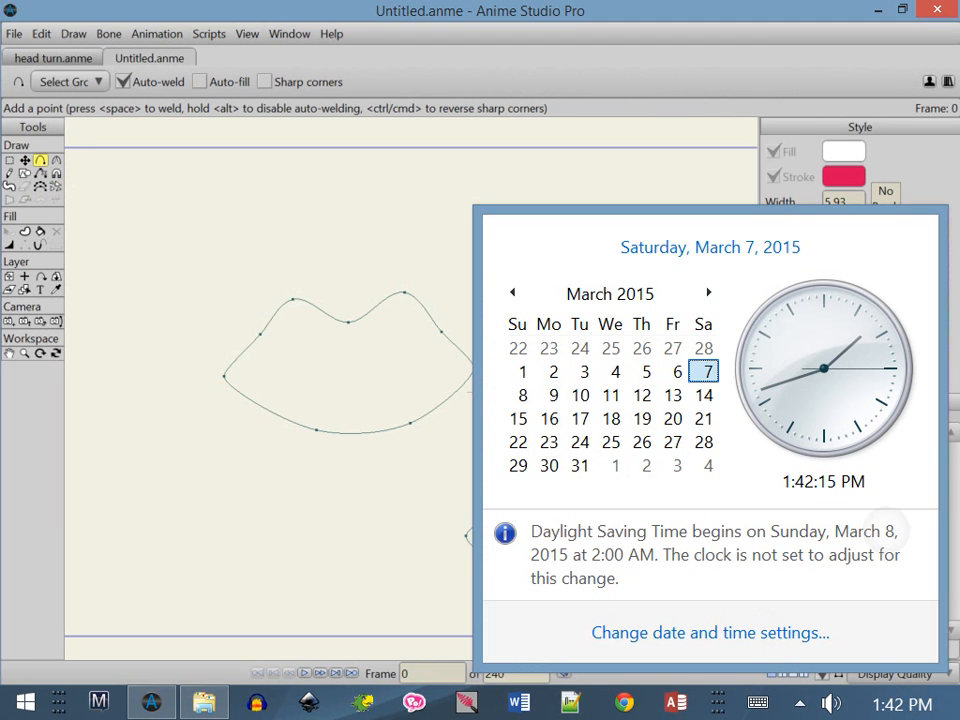
key("Escape")
left_click(364, 576)
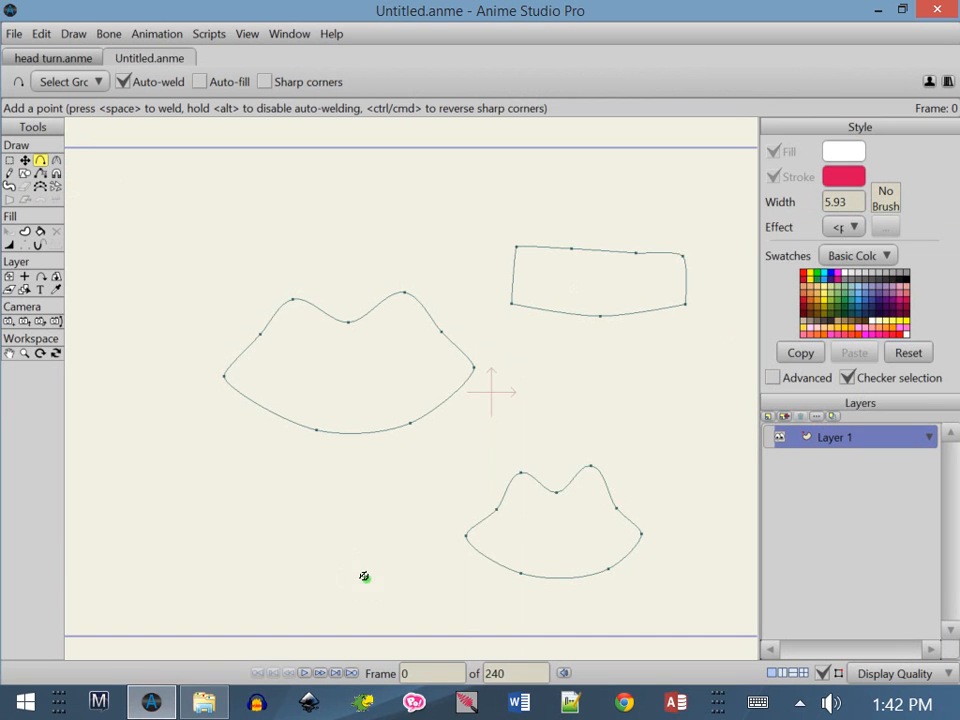
left_click(9, 160)
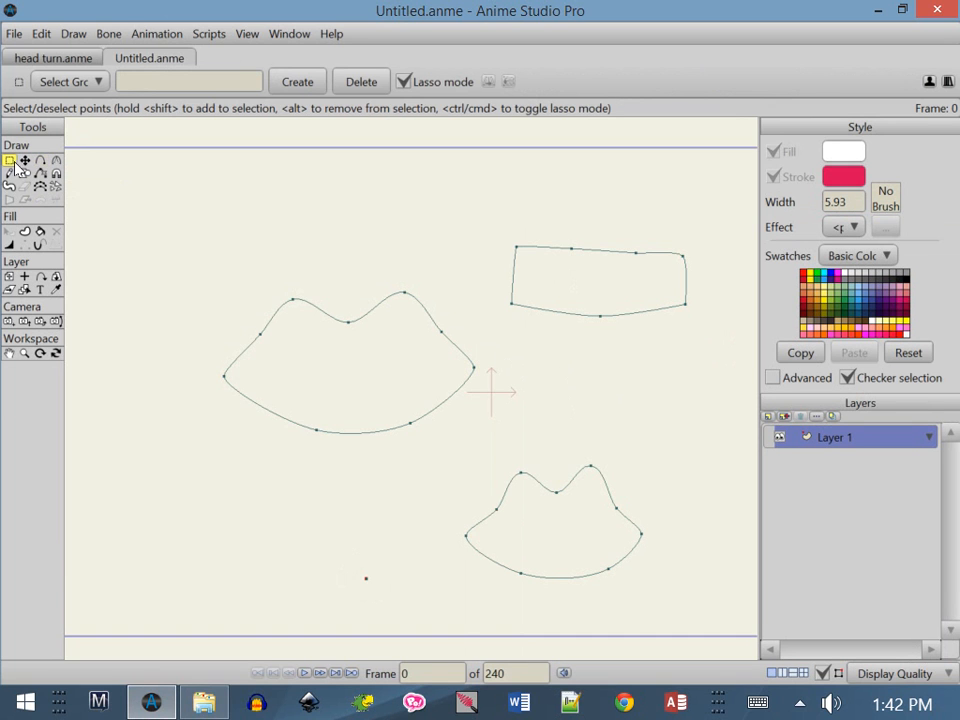
left_click_drag(375, 537, 374, 531)
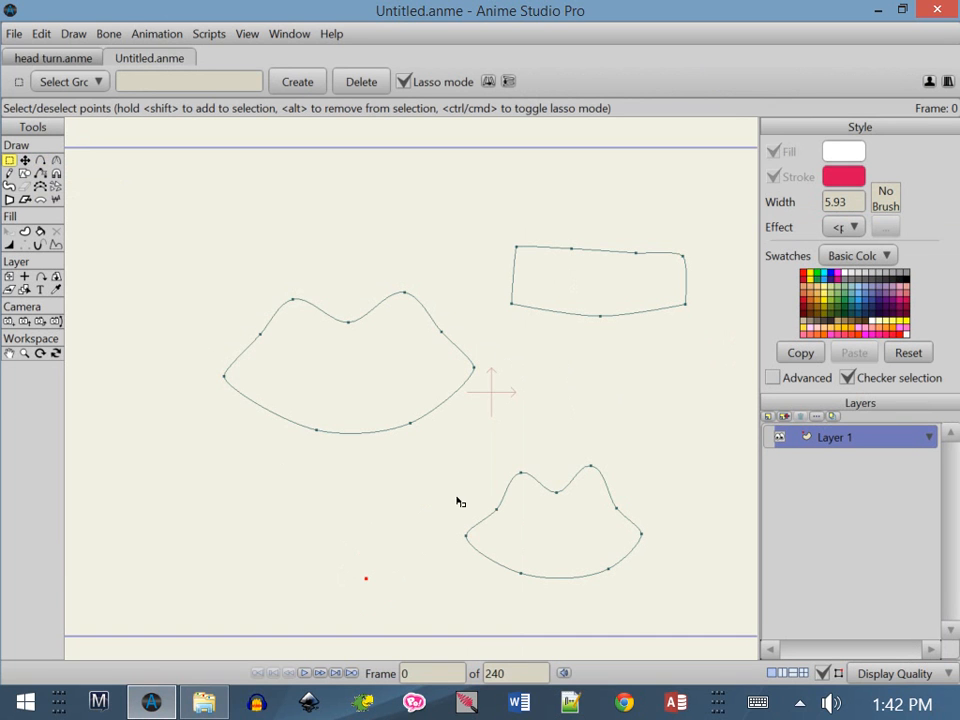
left_click(757, 703)
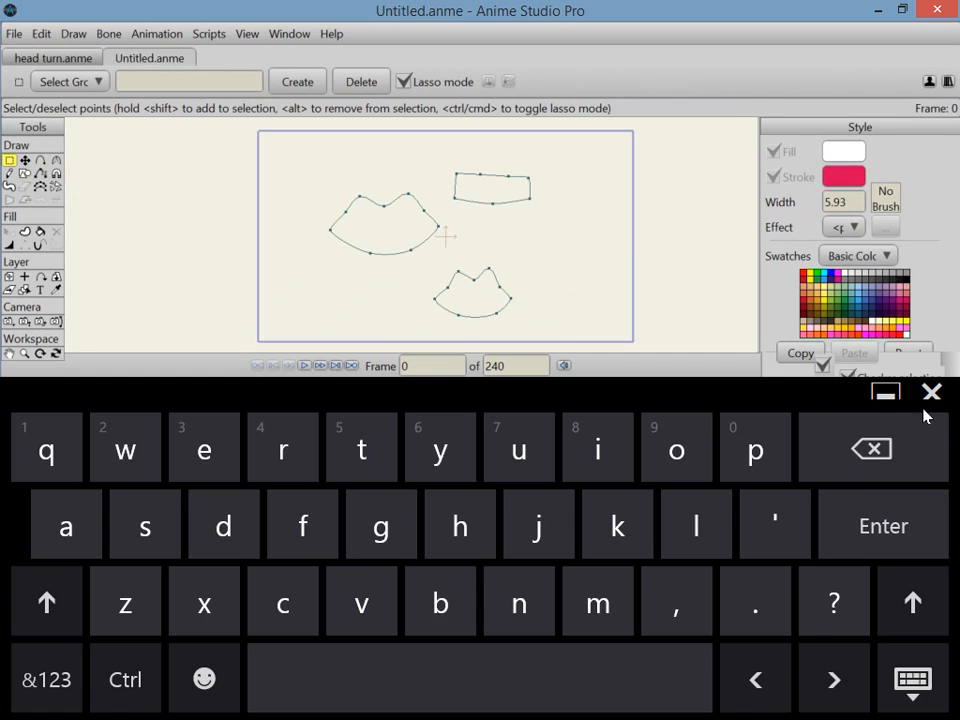
left_click(924, 393)
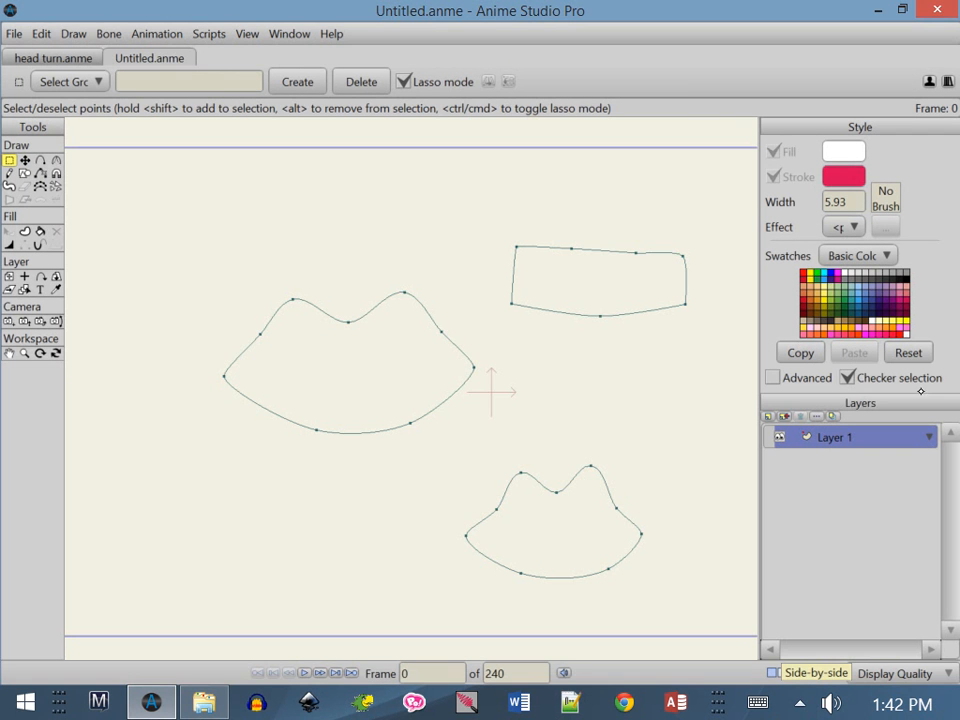
Draw a small, flat closed oval below the large lips with the Add Point tool
left_click(40, 160)
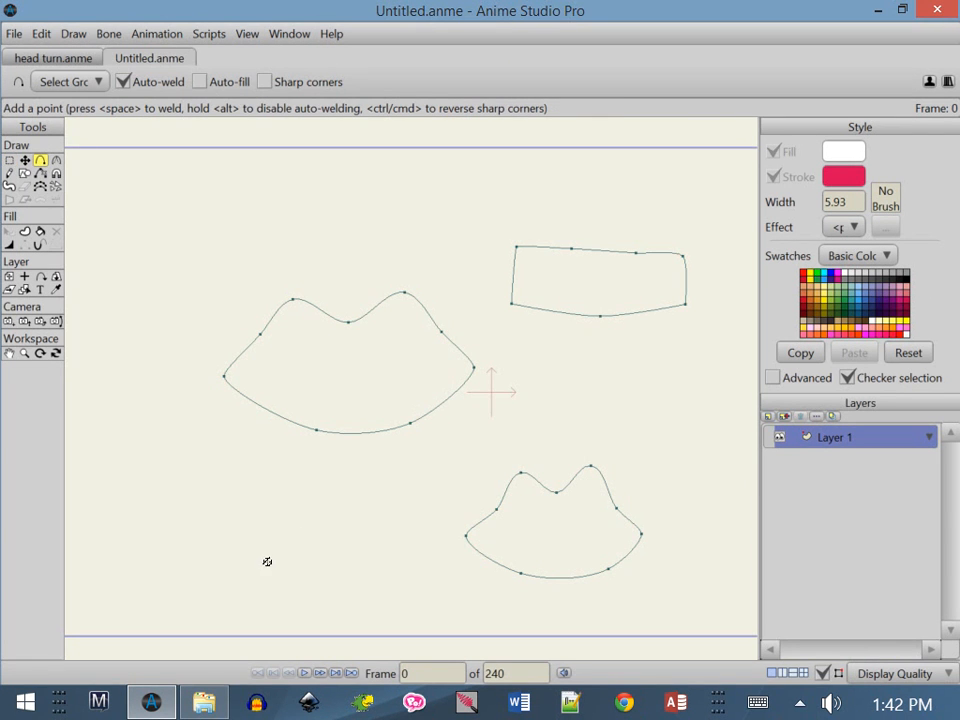
mouse_move(265, 567)
left_mouse_down()
mouse_move(318, 563)
mouse_move(322, 576)
mouse_move(372, 550)
mouse_move(313, 542)
mouse_move(321, 544)
mouse_move(268, 562)
left_mouse_up()
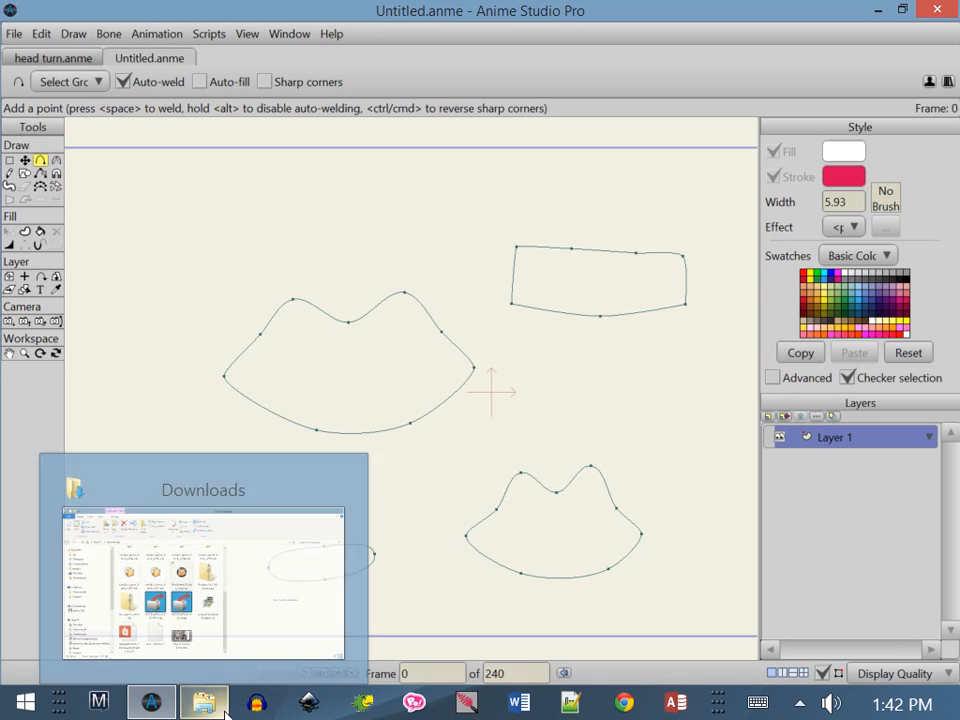
left_click(831, 703)
left_click(525, 463)
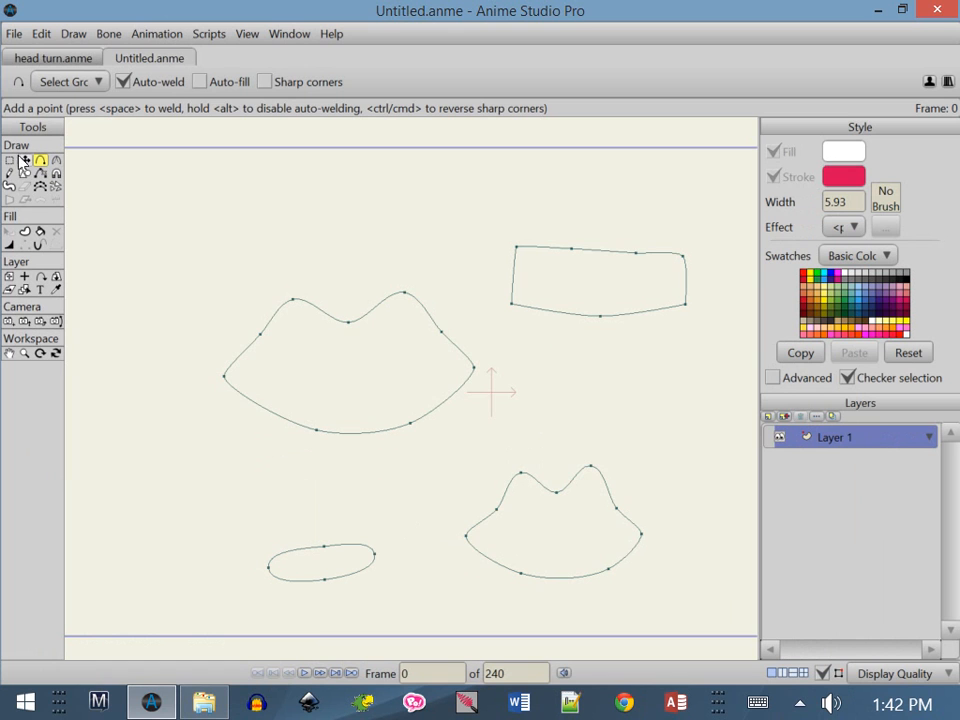
Select the large lip outline and create a dark red fill shape from it without a stroke
left_click(24, 231)
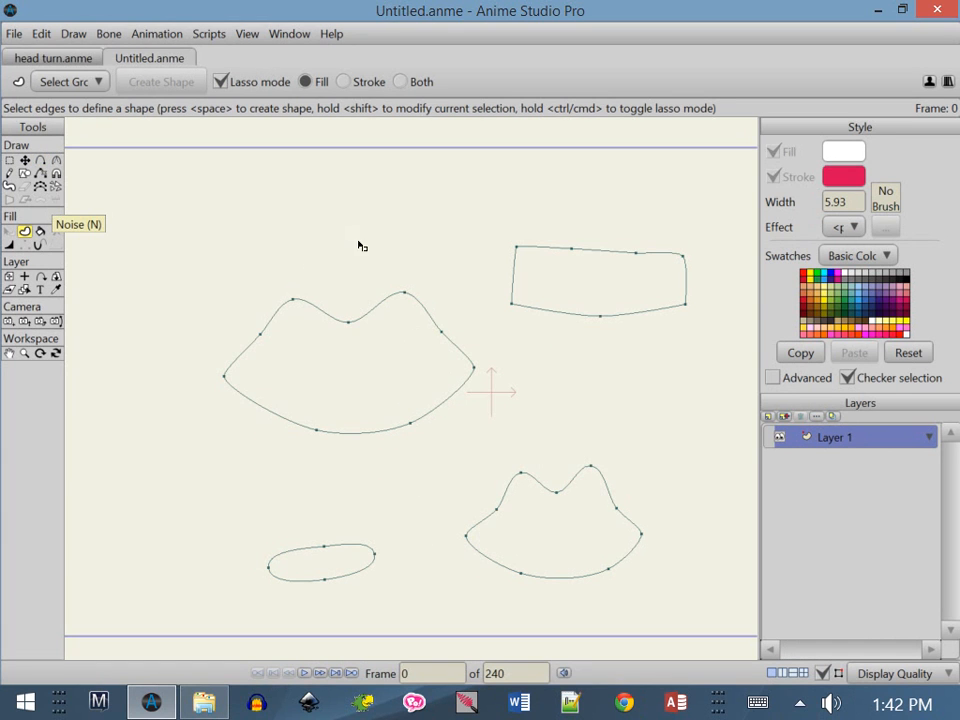
mouse_move(333, 262)
left_mouse_down()
mouse_move(183, 395)
mouse_move(256, 481)
mouse_move(491, 449)
mouse_move(516, 393)
mouse_move(459, 293)
mouse_move(342, 251)
mouse_move(343, 218)
left_mouse_up()
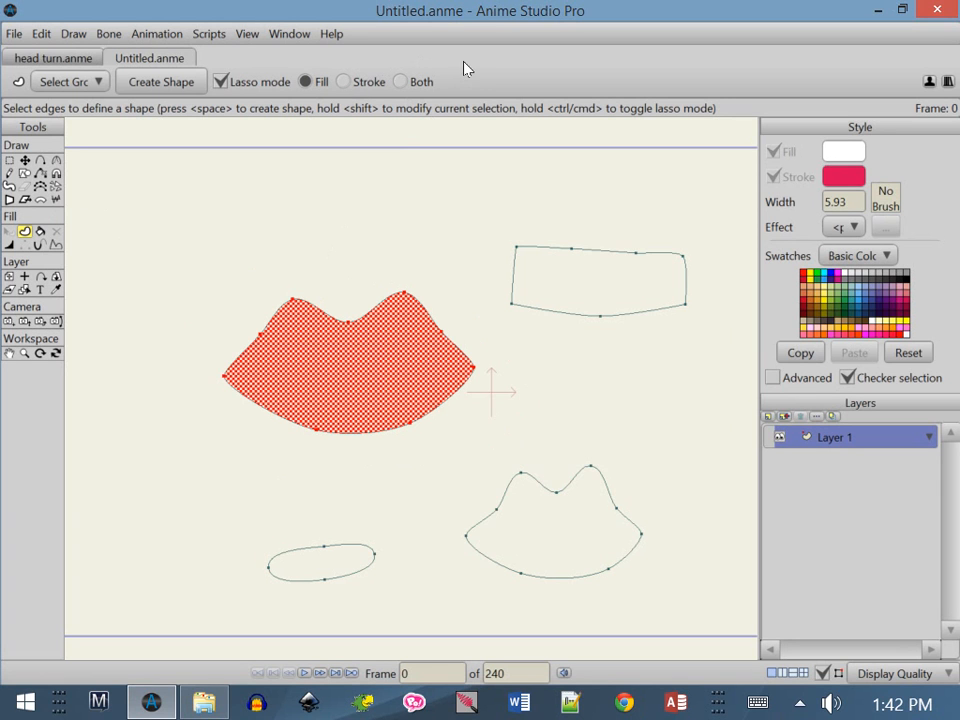
left_click(805, 307)
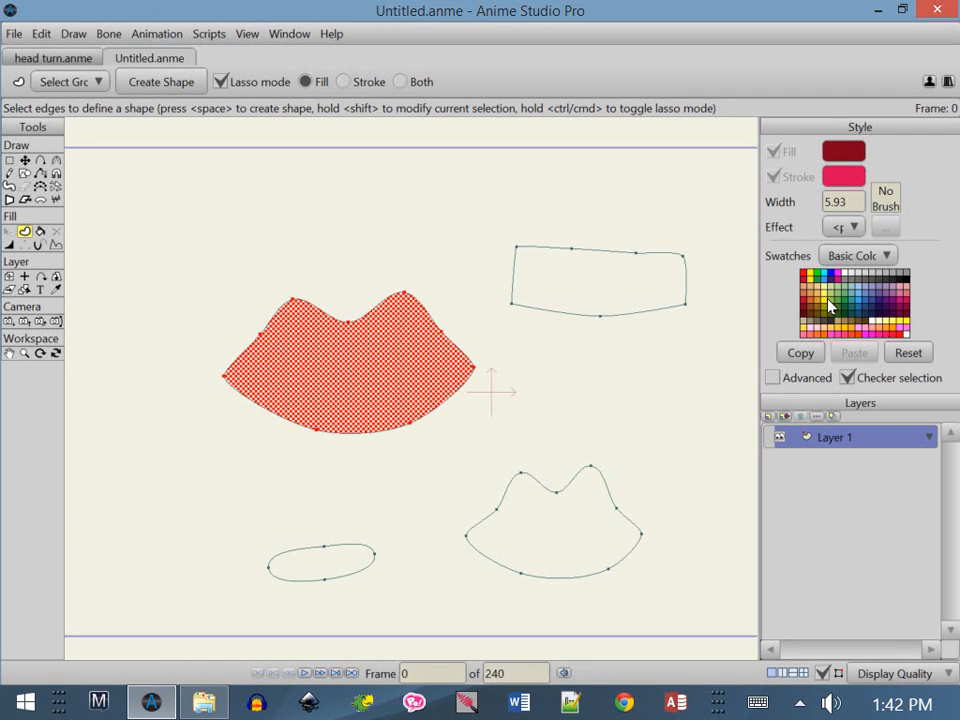
left_click(183, 88)
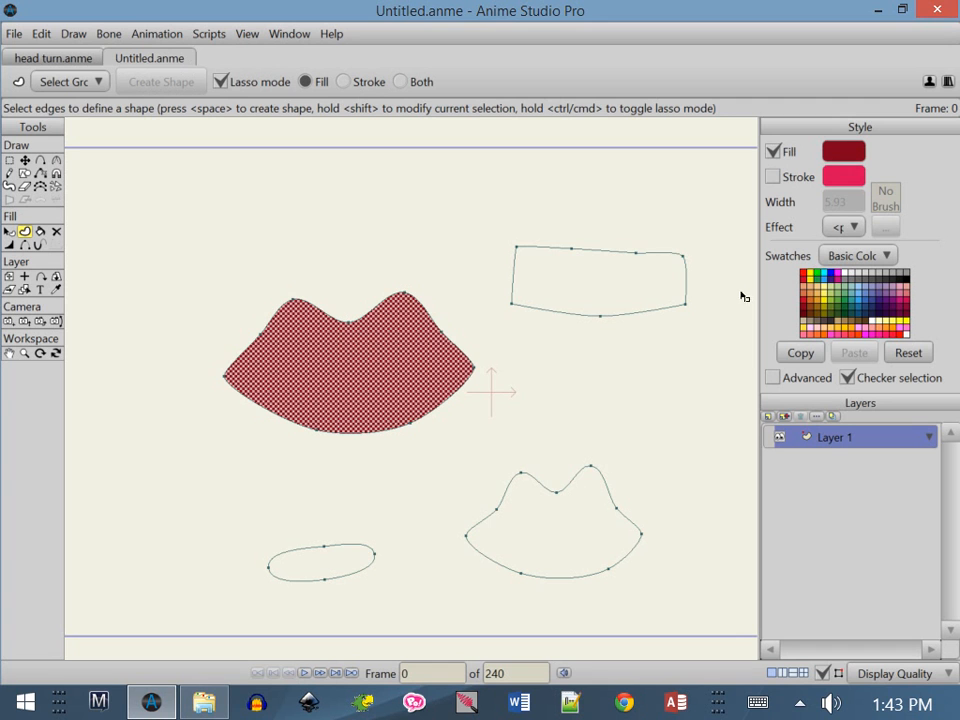
Create white fill shapes from the rectangular outline and from the small oval, both without a stroke
mouse_move(665, 235)
left_mouse_down()
mouse_move(480, 234)
mouse_move(522, 357)
mouse_move(695, 326)
mouse_move(670, 228)
left_mouse_up()
left_click(848, 272)
left_click(846, 279)
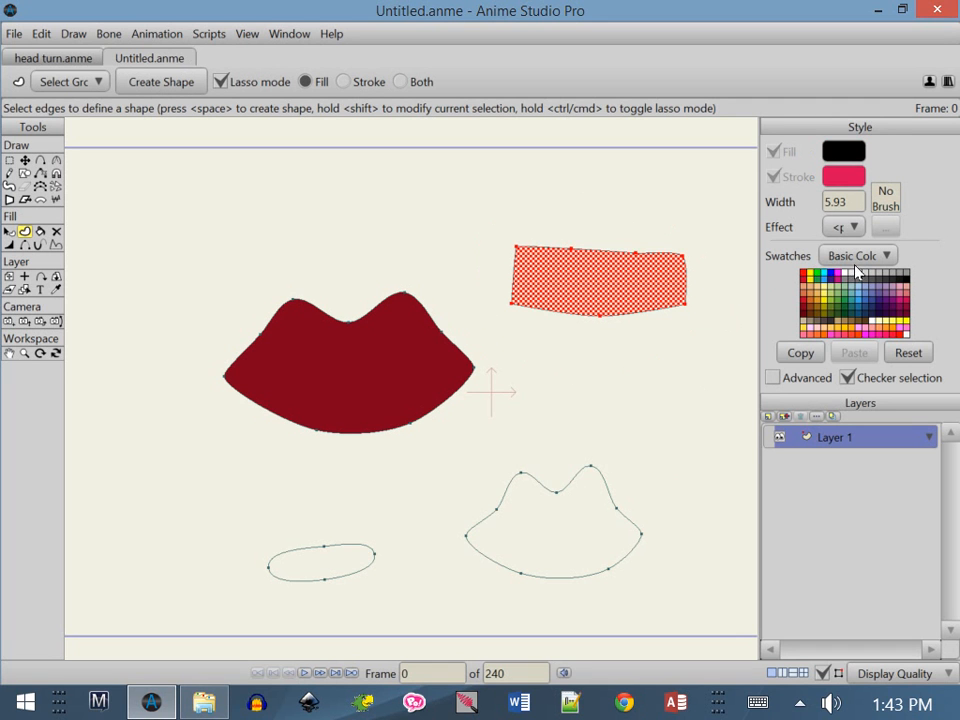
left_click(849, 271)
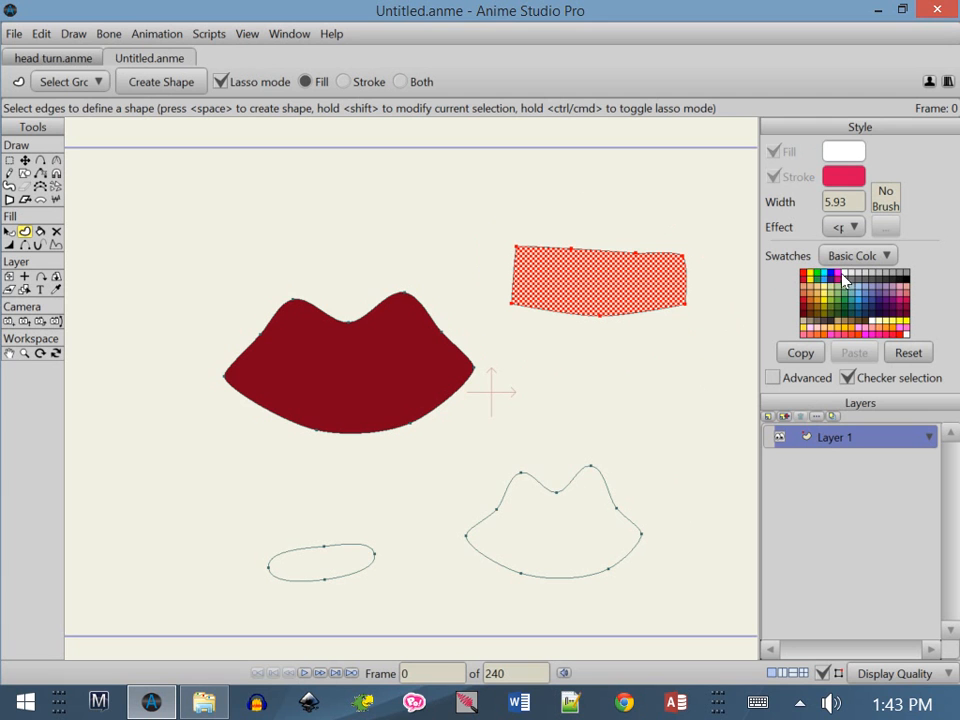
left_click(199, 78)
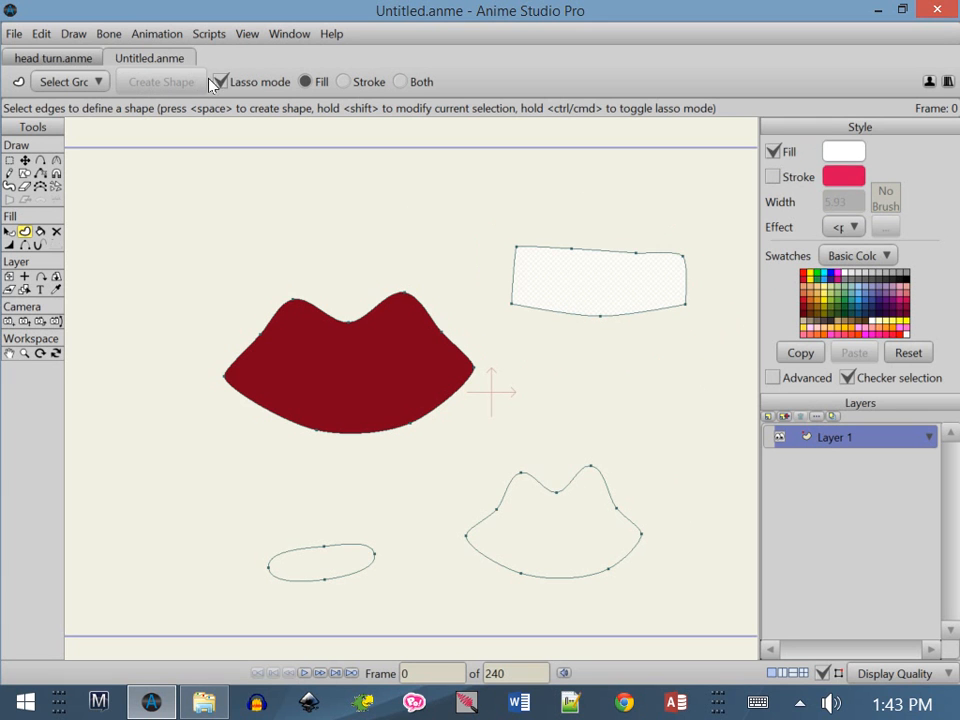
mouse_move(367, 506)
left_mouse_down()
mouse_move(261, 570)
mouse_move(420, 544)
mouse_move(410, 491)
left_mouse_up()
left_click(189, 86)
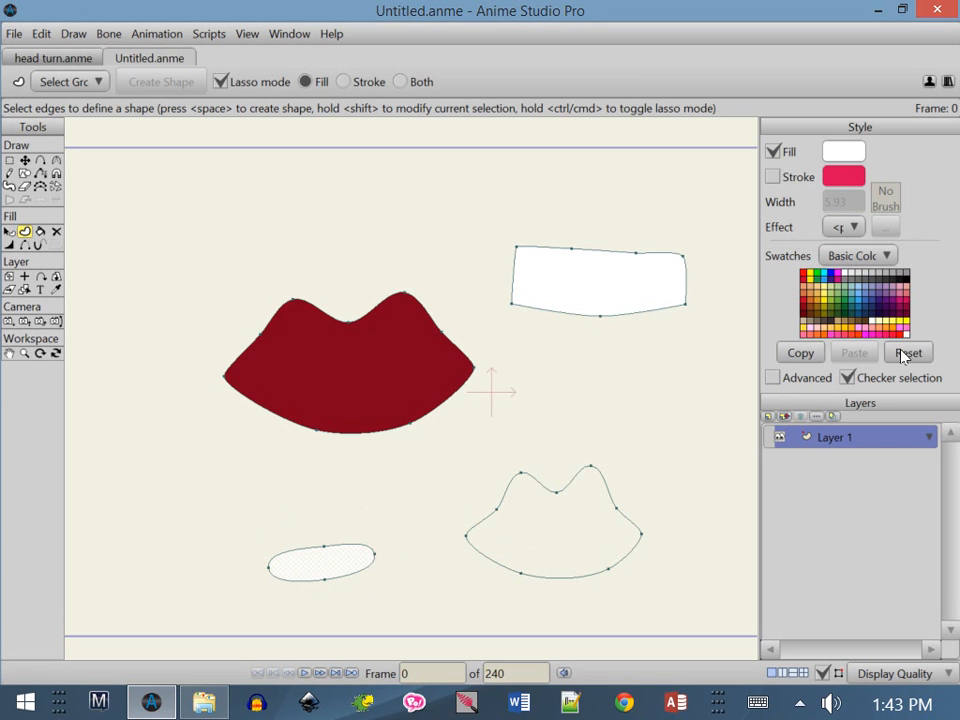
Select all points of the smaller lip outline and move it onto the middle of the dark red lips
left_click(41, 162)
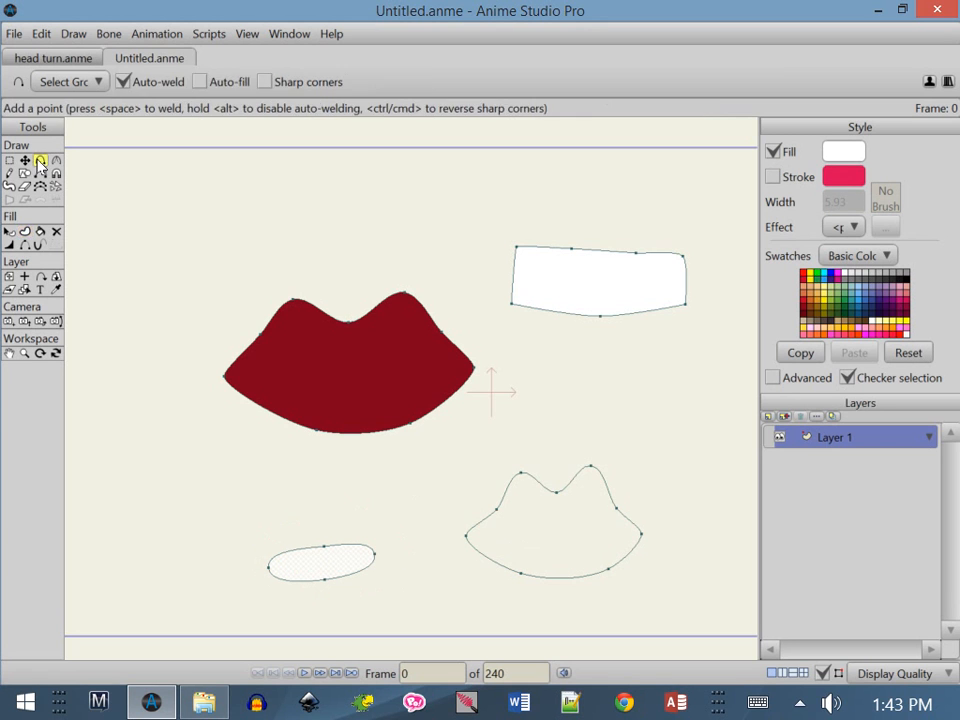
left_click(10, 162)
mouse_move(557, 431)
left_mouse_down()
mouse_move(476, 613)
mouse_move(681, 544)
mouse_move(566, 418)
left_mouse_up()
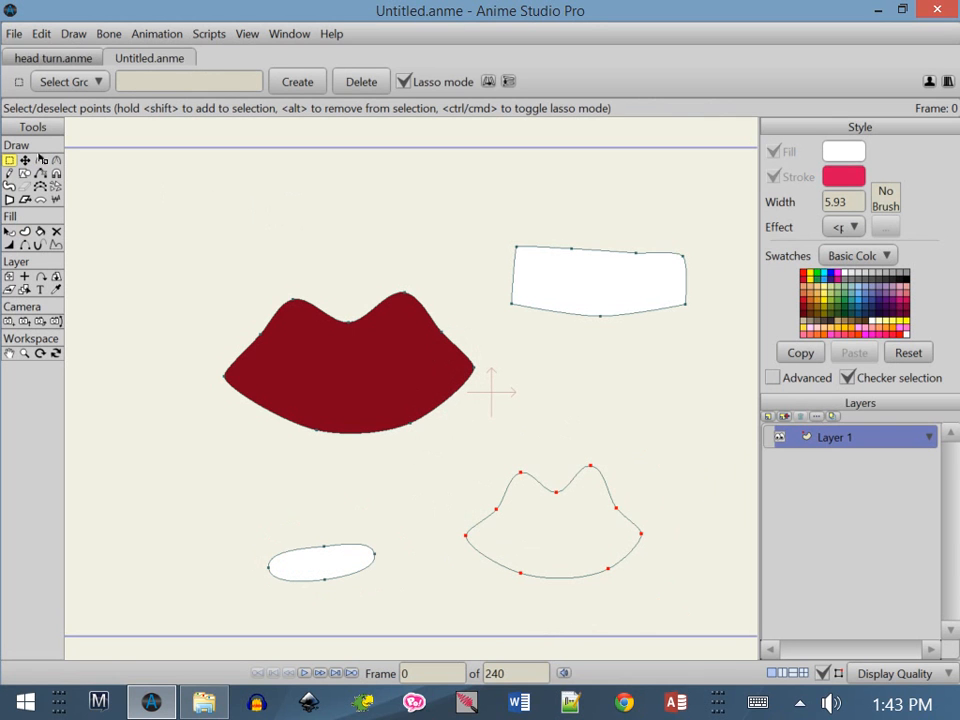
left_click(24, 160)
left_click_drag(596, 514, 398, 367)
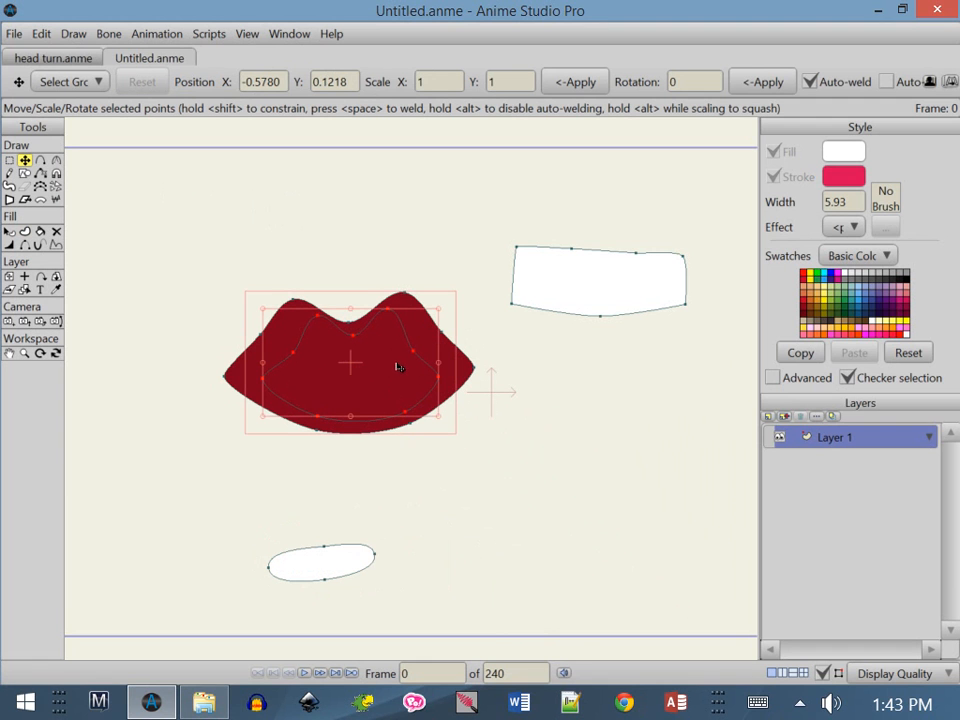
Move the individual points of the inner outline inward to form a smaller mouth opening within the dark red lips
left_click(9, 160)
left_click(86, 186)
left_click(24, 160)
left_click_drag(318, 322, 315, 331)
left_click_drag(296, 356, 299, 357)
left_click_drag(321, 415, 322, 404)
left_click_drag(403, 409, 384, 395)
left_click_drag(439, 378, 412, 354)
left_click_drag(389, 312, 317, 347)
left_click_drag(271, 377, 295, 375)
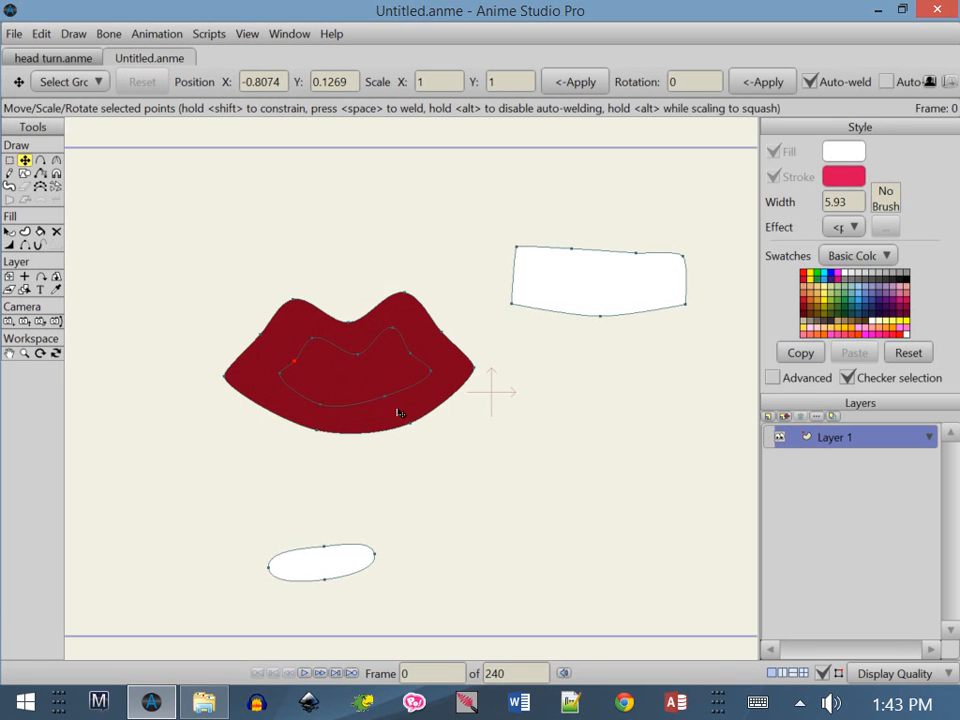
Select the area between the outer and inner lip outlines and create a pink fill shape from it without a stroke
left_click(27, 233)
mouse_move(202, 449)
left_mouse_down()
mouse_move(384, 470)
mouse_move(516, 405)
mouse_move(398, 230)
mouse_move(335, 216)
left_mouse_up()
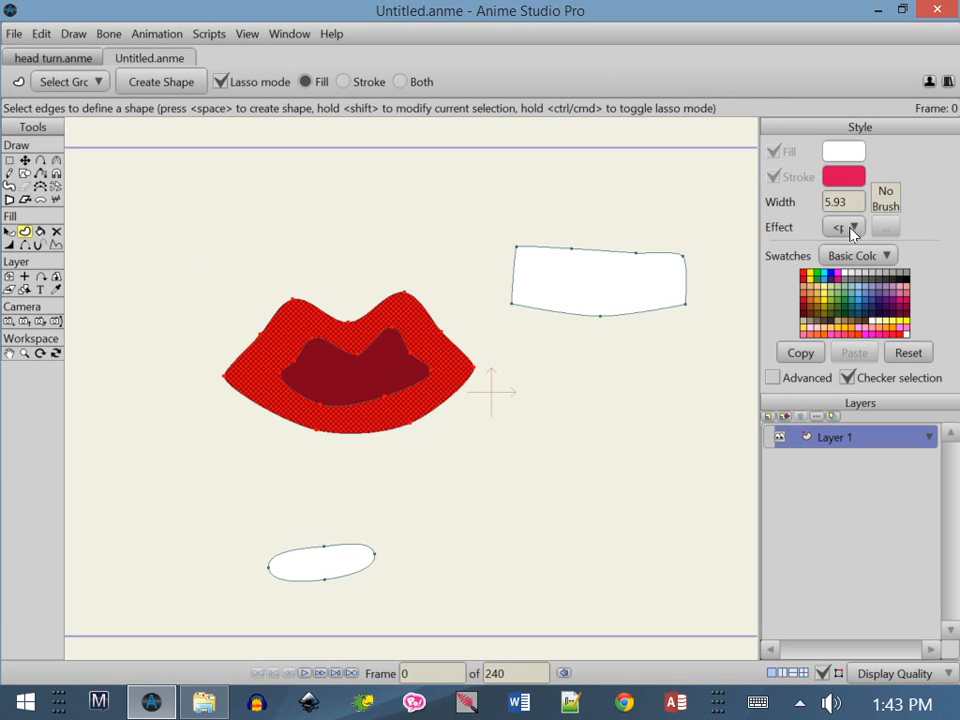
left_click(901, 299)
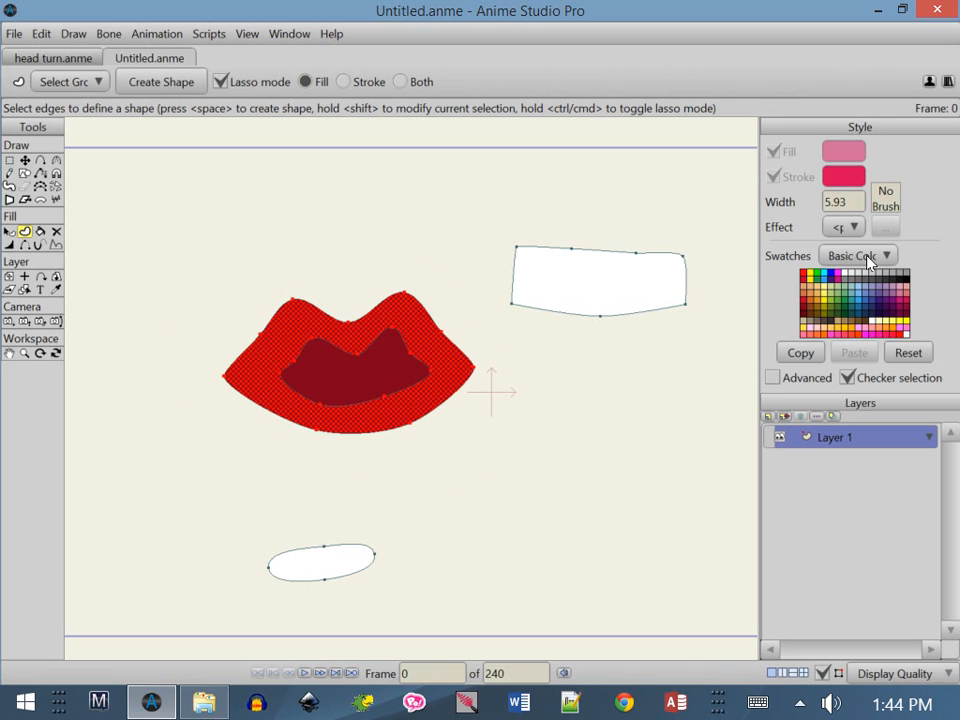
left_click(195, 83)
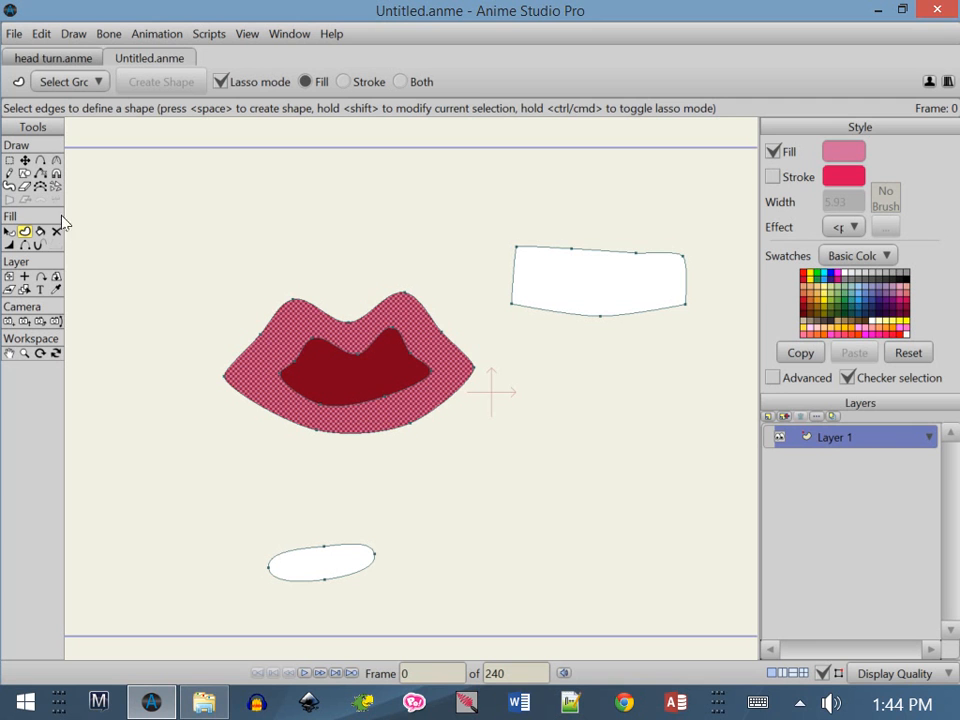
left_click(40, 160)
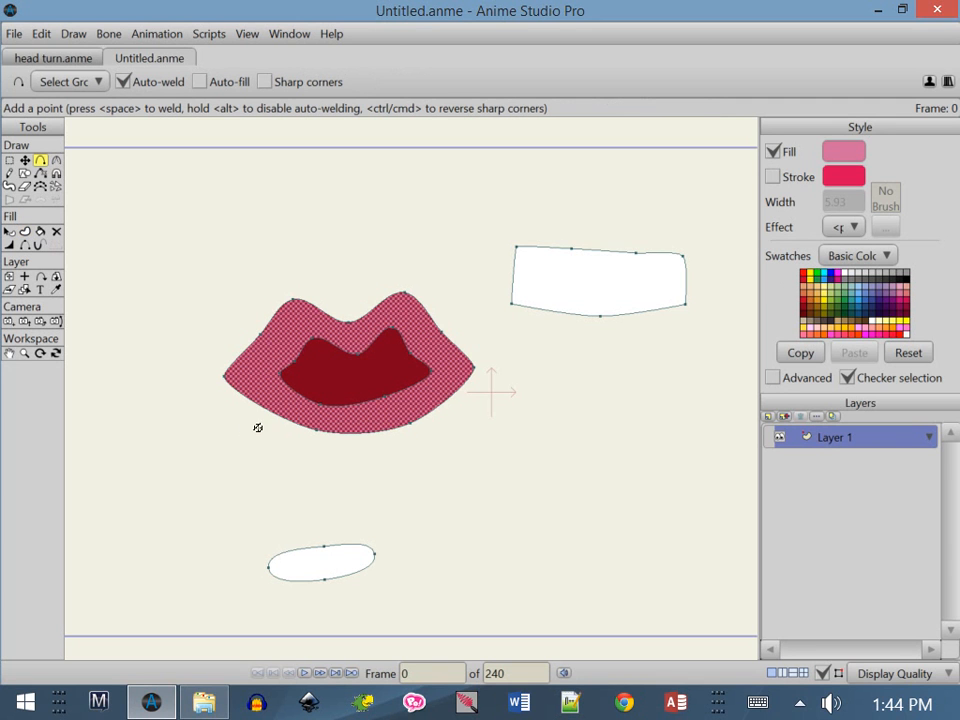
left_click(9, 160)
left_click(139, 253)
left_click(56, 160)
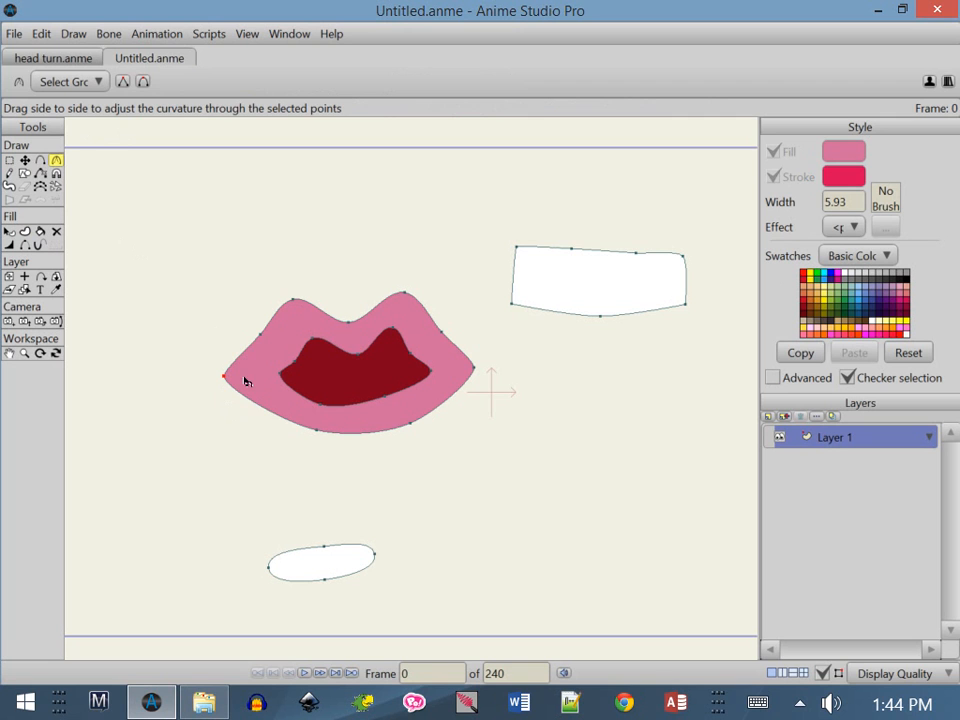
left_click(40, 160)
left_click_drag(224, 383, 228, 389)
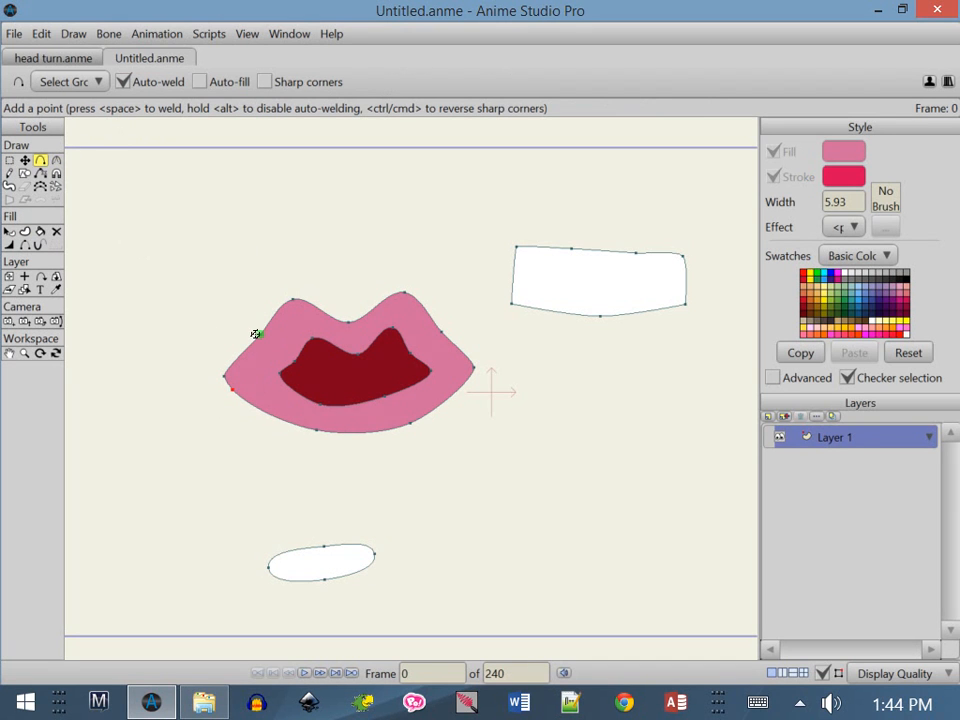
left_click(73, 33)
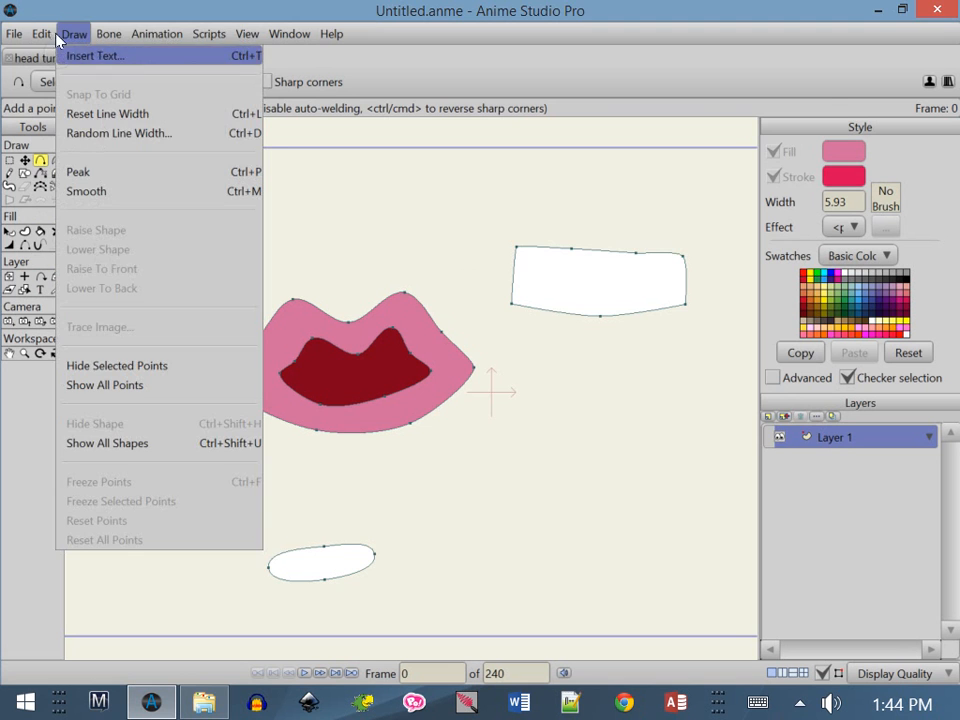
left_click(88, 56)
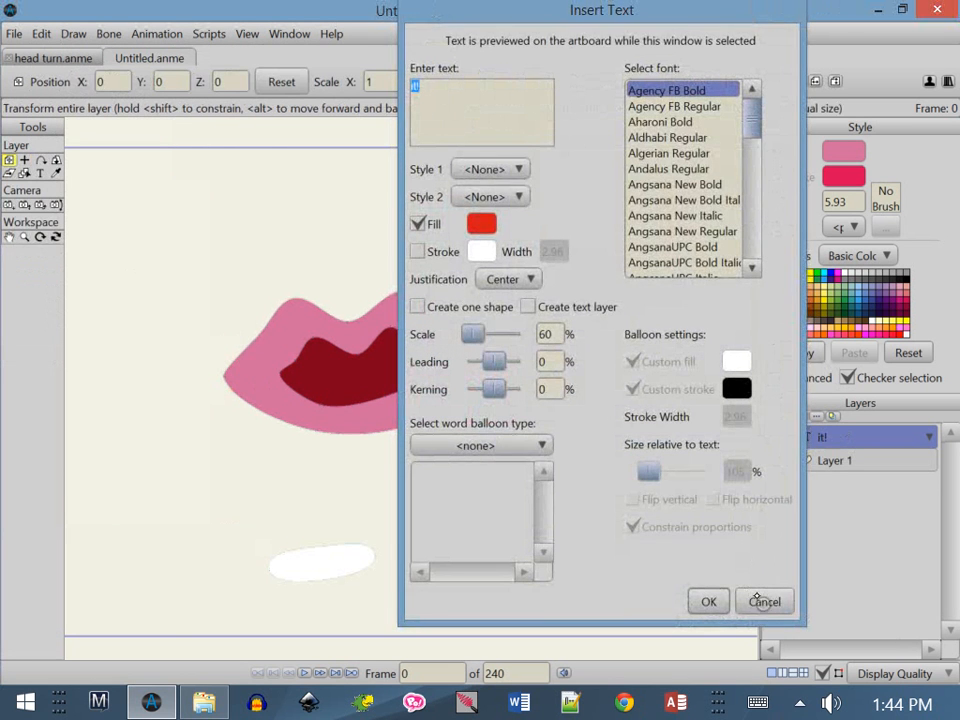
left_click(763, 601)
left_click(42, 33)
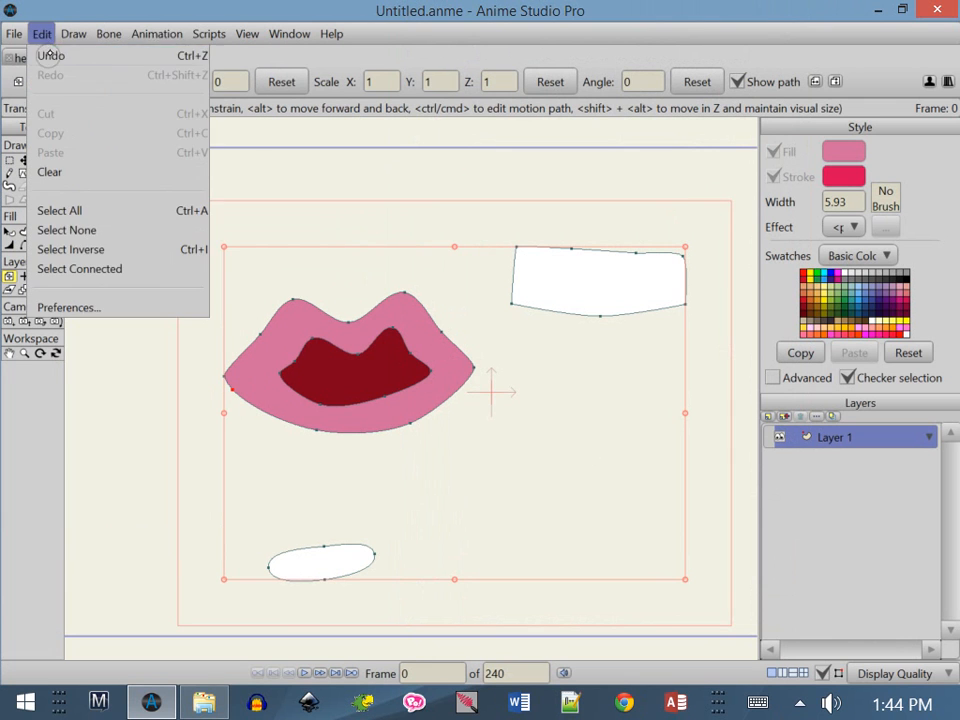
left_click(52, 58)
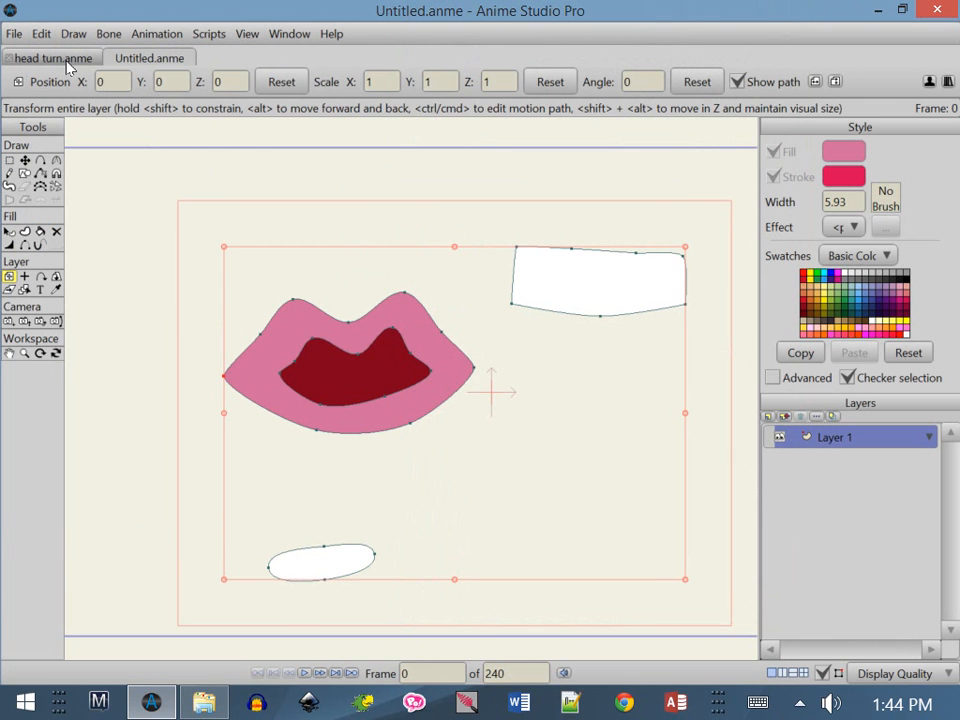
left_click(152, 379)
left_click(24, 160)
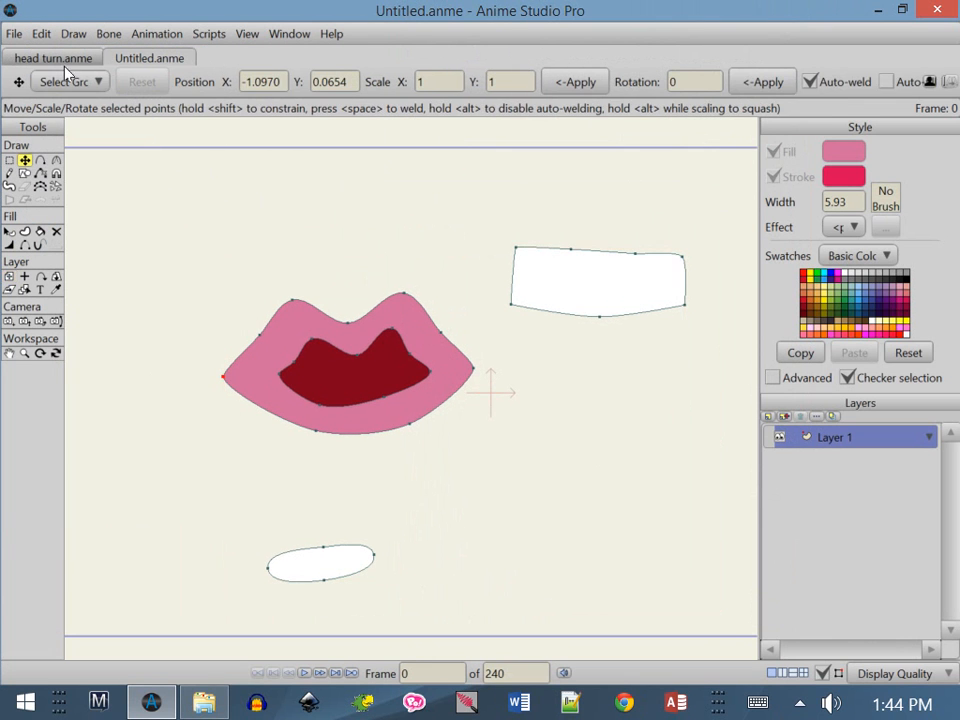
left_click(41, 33)
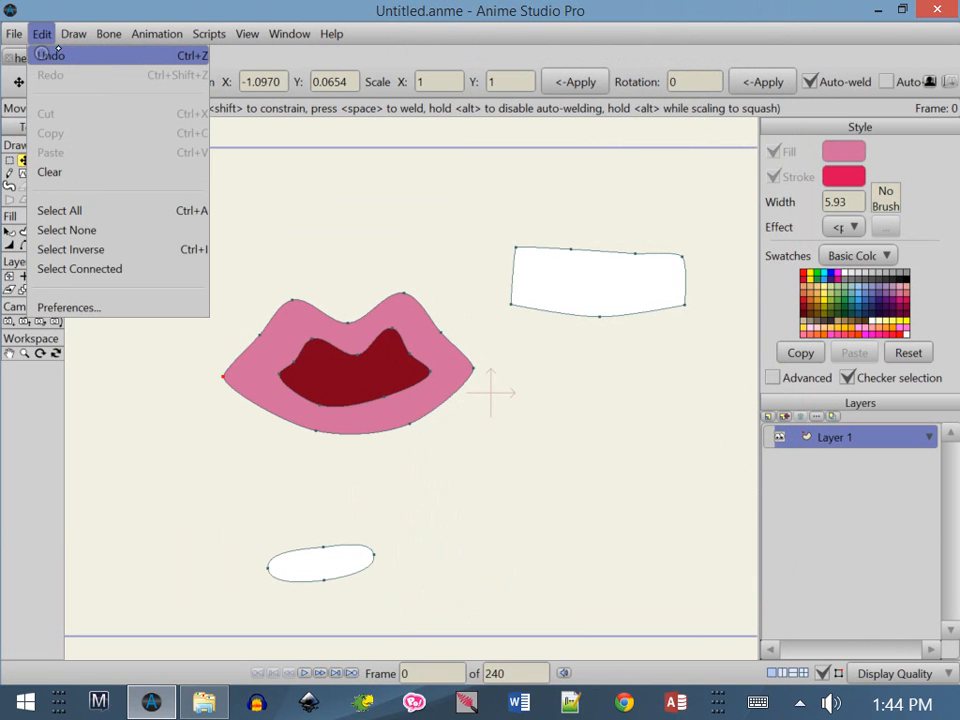
left_click(51, 55)
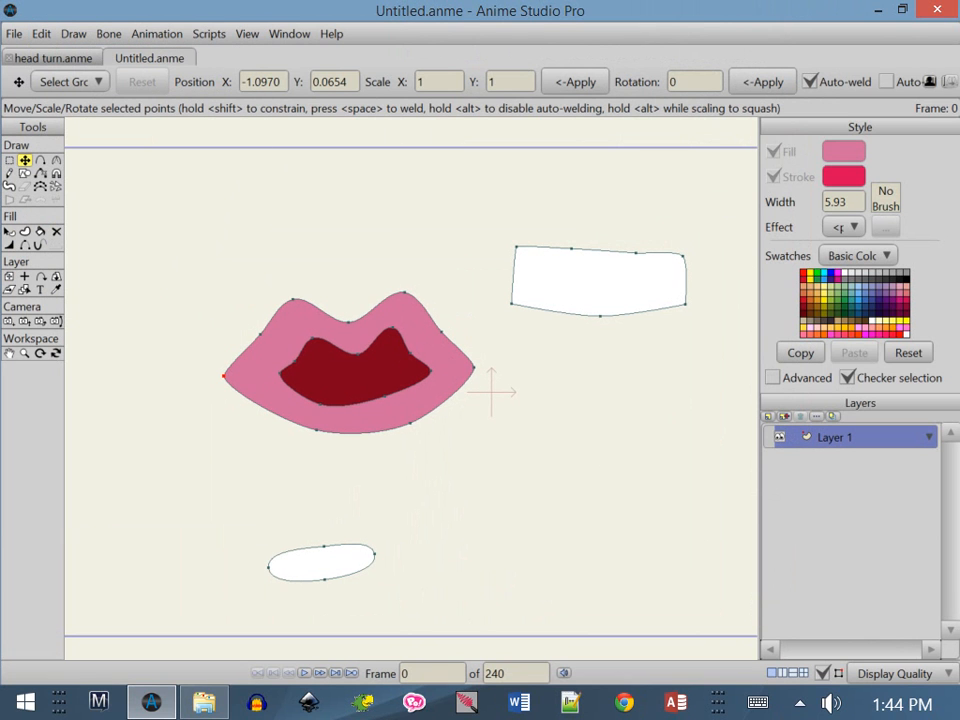
Draw a curve below the lips from corner to corner and create an orange fill shape without a stroke from the enclosed area
left_click(40, 160)
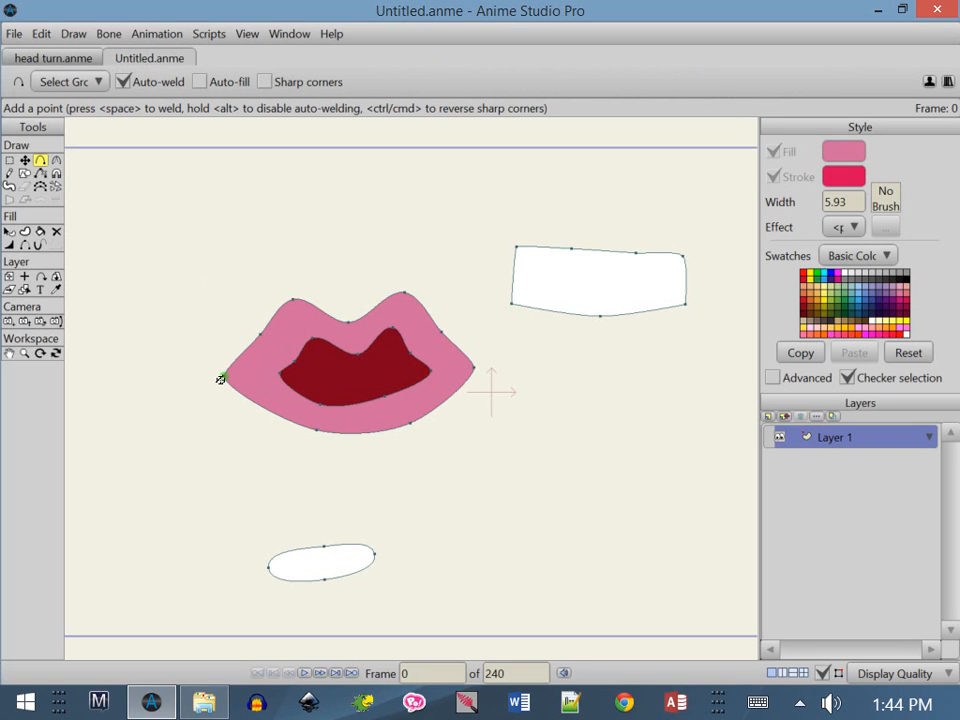
mouse_move(222, 377)
left_mouse_down()
mouse_move(225, 427)
mouse_move(237, 426)
mouse_move(261, 454)
mouse_move(361, 484)
mouse_move(448, 439)
mouse_move(474, 369)
left_mouse_up()
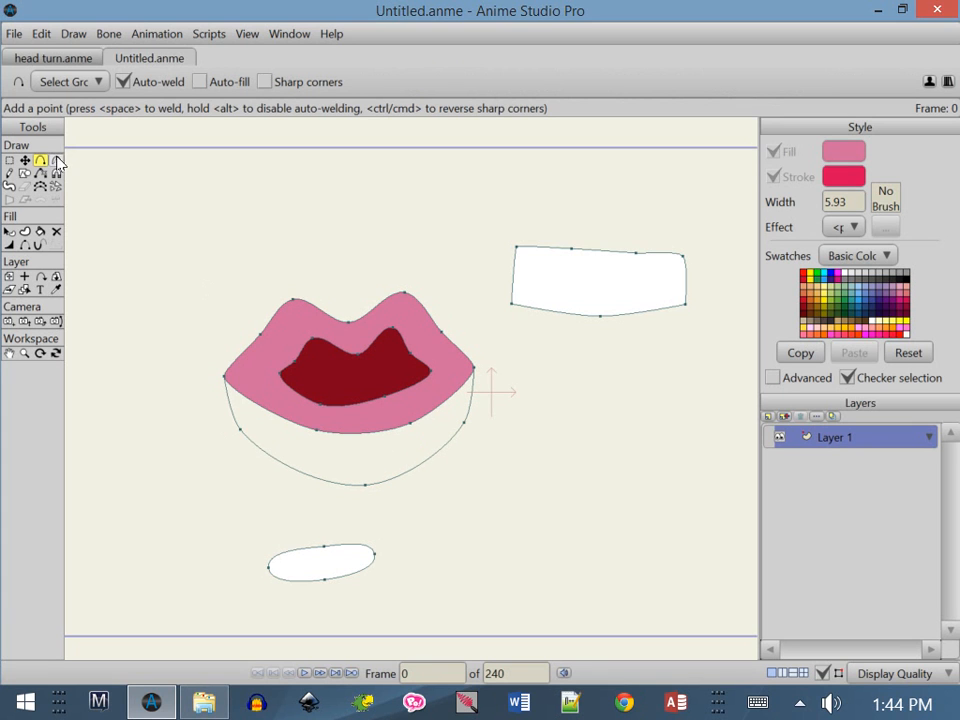
left_click(24, 231)
mouse_move(275, 392)
left_mouse_down()
mouse_move(213, 429)
mouse_move(281, 507)
mouse_move(474, 489)
mouse_move(518, 413)
mouse_move(506, 354)
mouse_move(468, 363)
mouse_move(442, 391)
mouse_move(414, 400)
mouse_move(348, 413)
mouse_move(303, 384)
left_mouse_up()
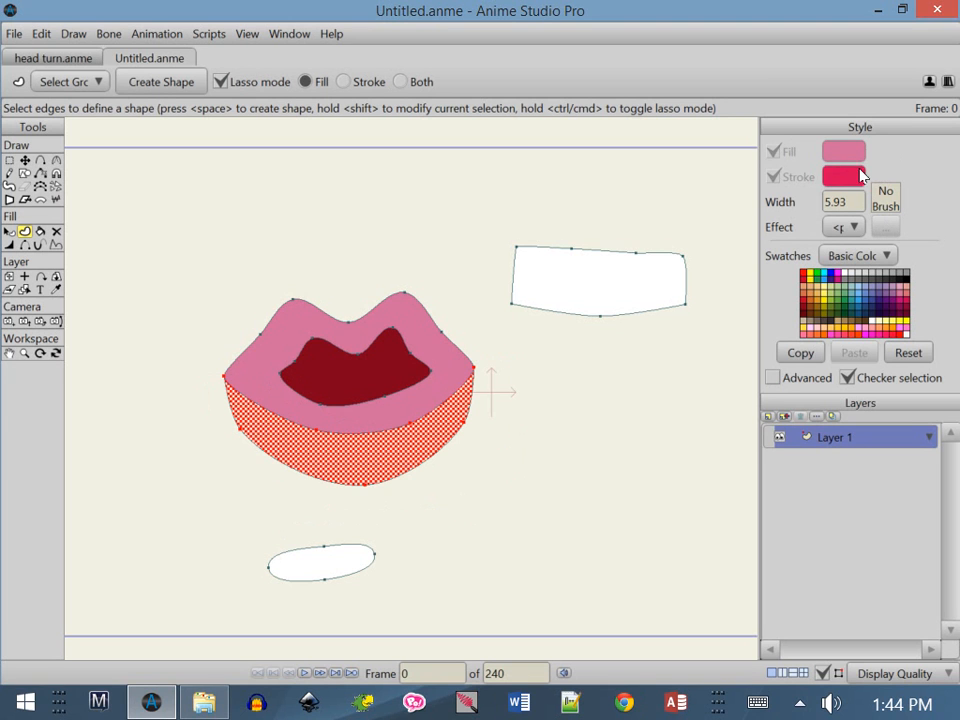
left_click(814, 299)
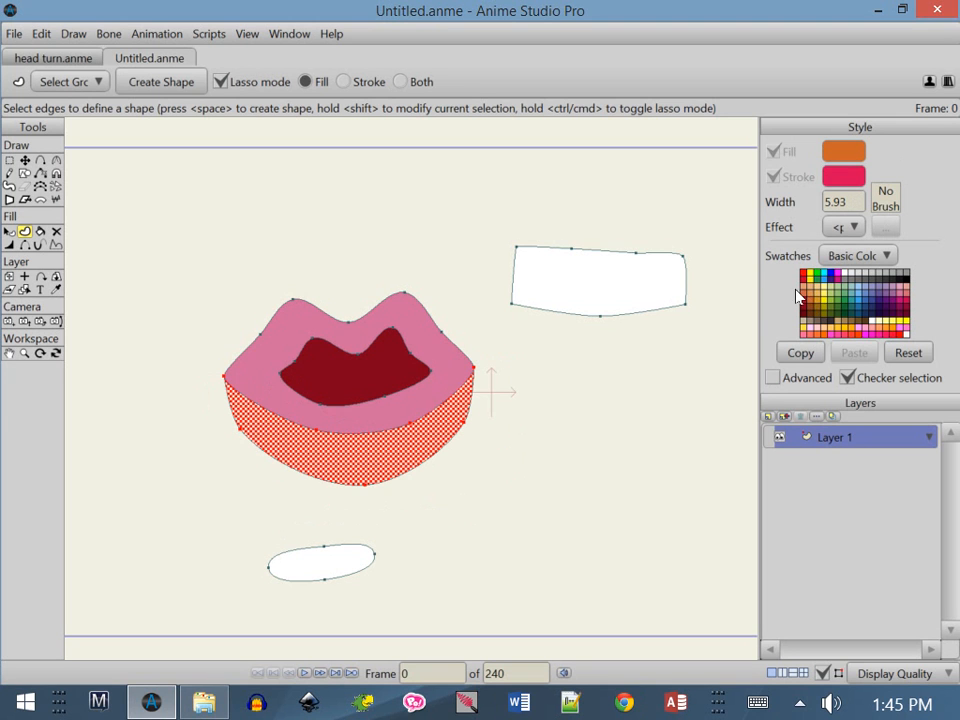
left_click(182, 86)
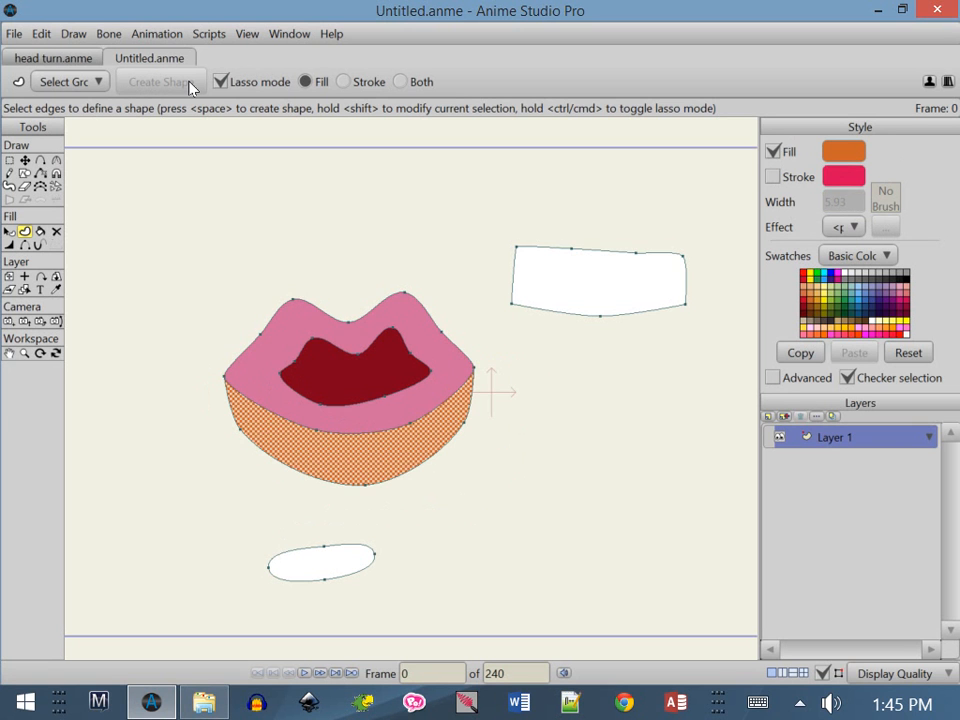
Move the three lower points of the orange shape closer to the lips to make the band narrower
left_click(24, 160)
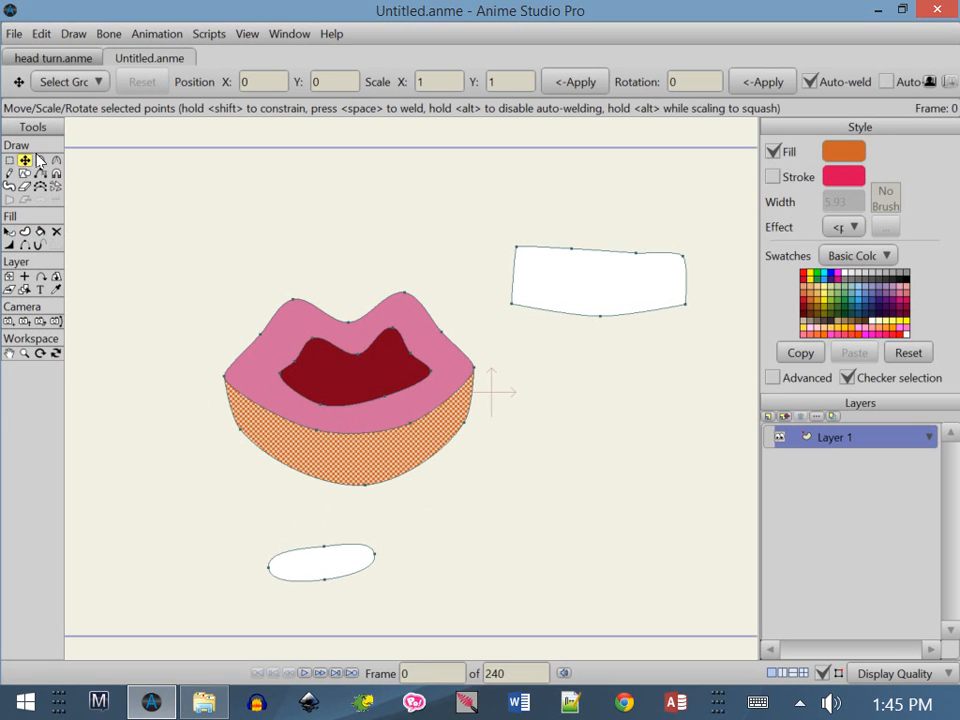
left_click(11, 160)
left_click(81, 181)
left_click(25, 160)
left_click_drag(371, 479, 366, 459)
left_click_drag(459, 429, 449, 426)
left_click_drag(256, 437, 238, 410)
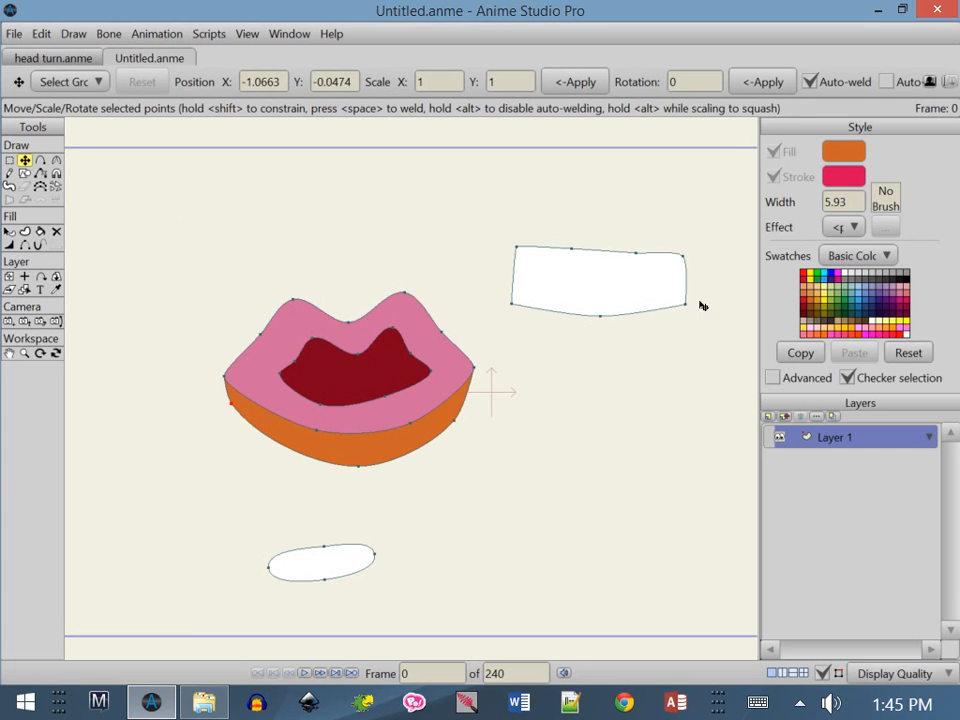
Select all points of the white rectangular shape and move it over the mouth opening as upper teeth
left_click(9, 160)
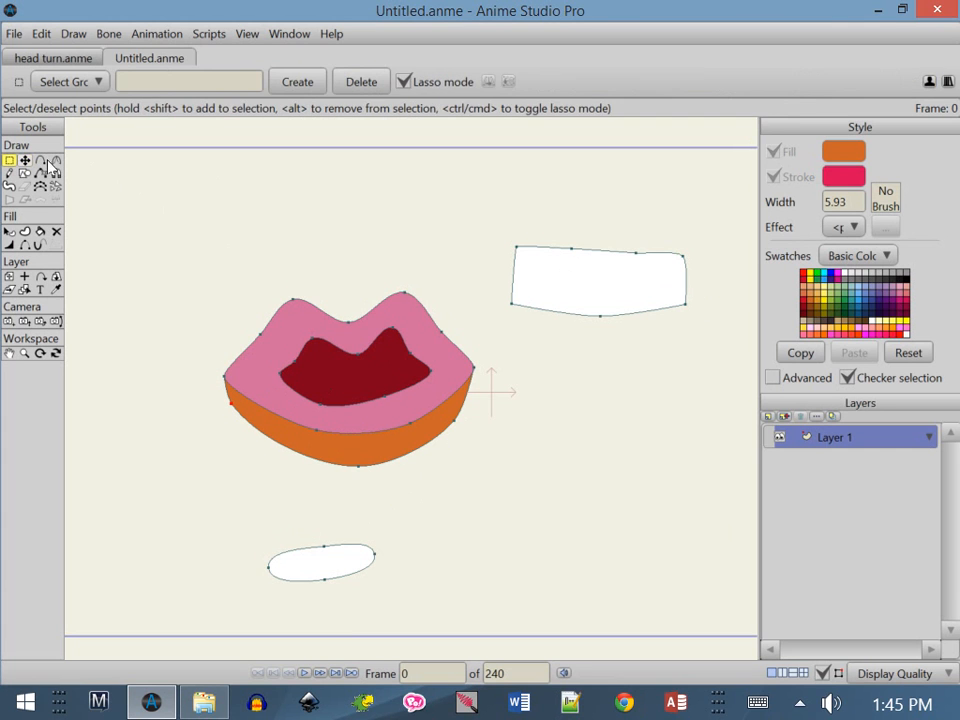
mouse_move(543, 178)
left_mouse_down()
mouse_move(519, 359)
mouse_move(718, 268)
mouse_move(589, 156)
mouse_move(575, 162)
left_mouse_up()
left_click(26, 161)
left_click_drag(600, 284, 367, 355)
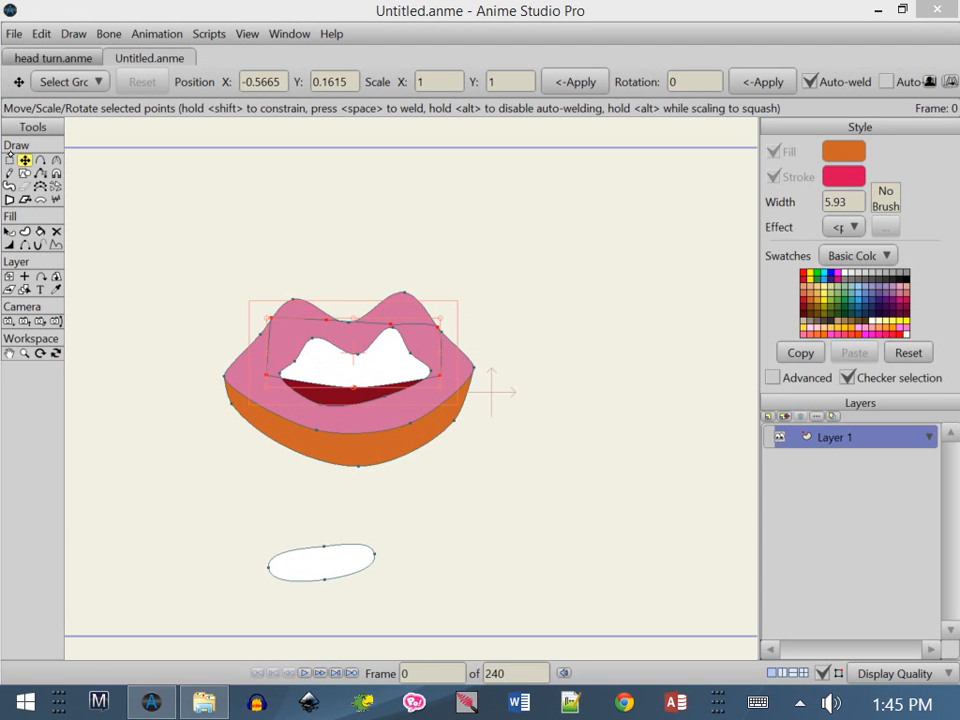
Select all points of the small white oval and move it up onto the right end of the lower lip
left_click(9, 160)
mouse_move(382, 514)
left_mouse_down()
mouse_move(243, 529)
mouse_move(341, 617)
mouse_move(414, 515)
left_mouse_up()
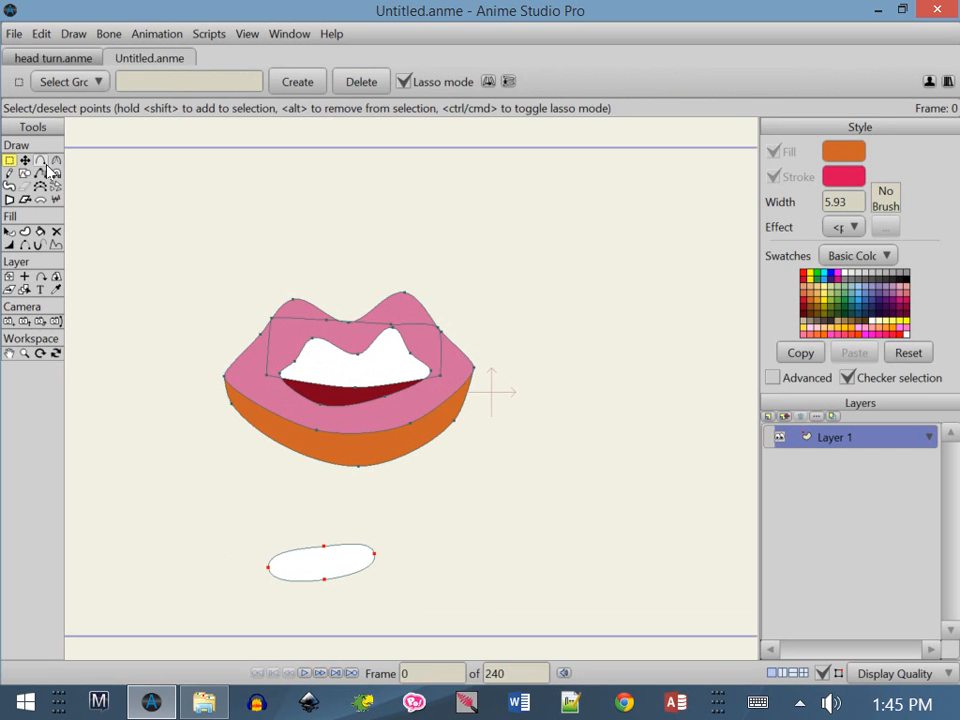
key("t")
left_click_drag(369, 559, 498, 395)
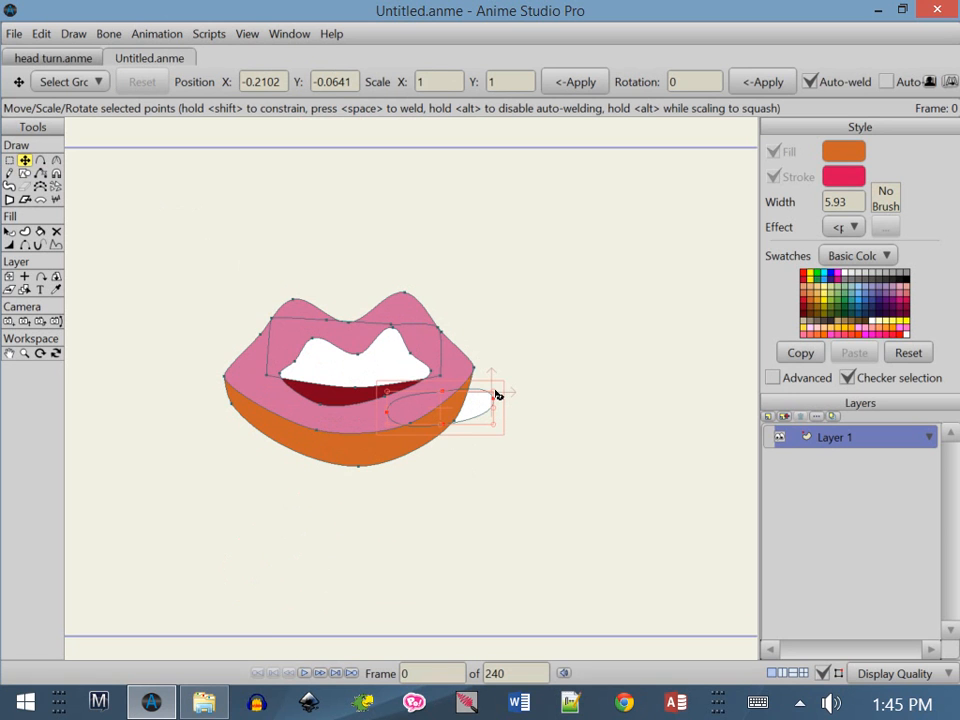
Select the white oval fill and raise it to the front of all other shapes
left_click(9, 231)
left_click(481, 409)
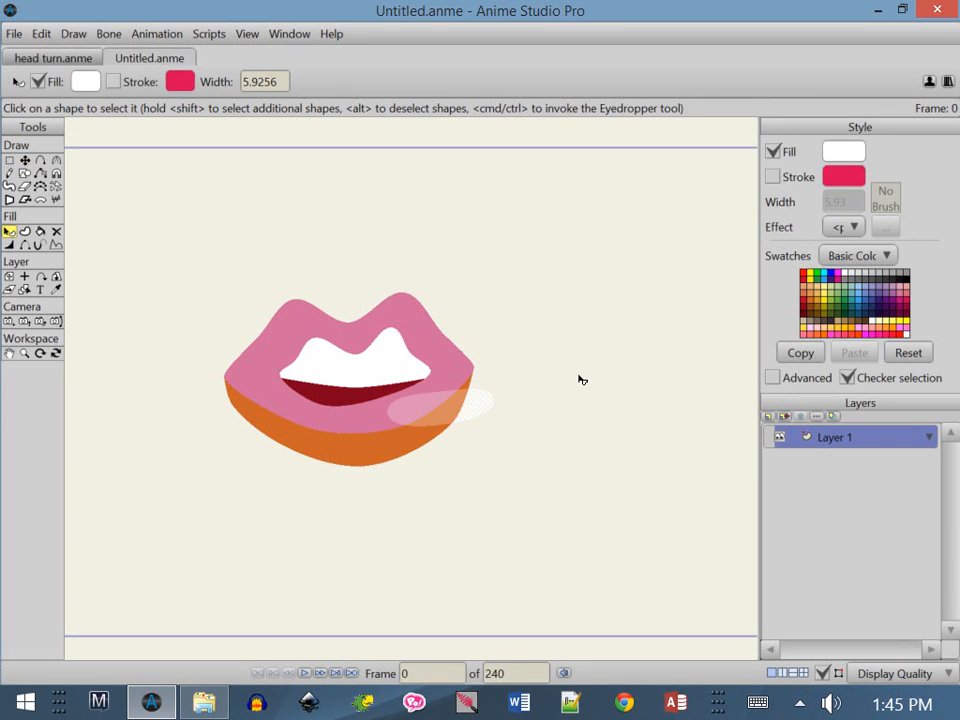
left_click(41, 33)
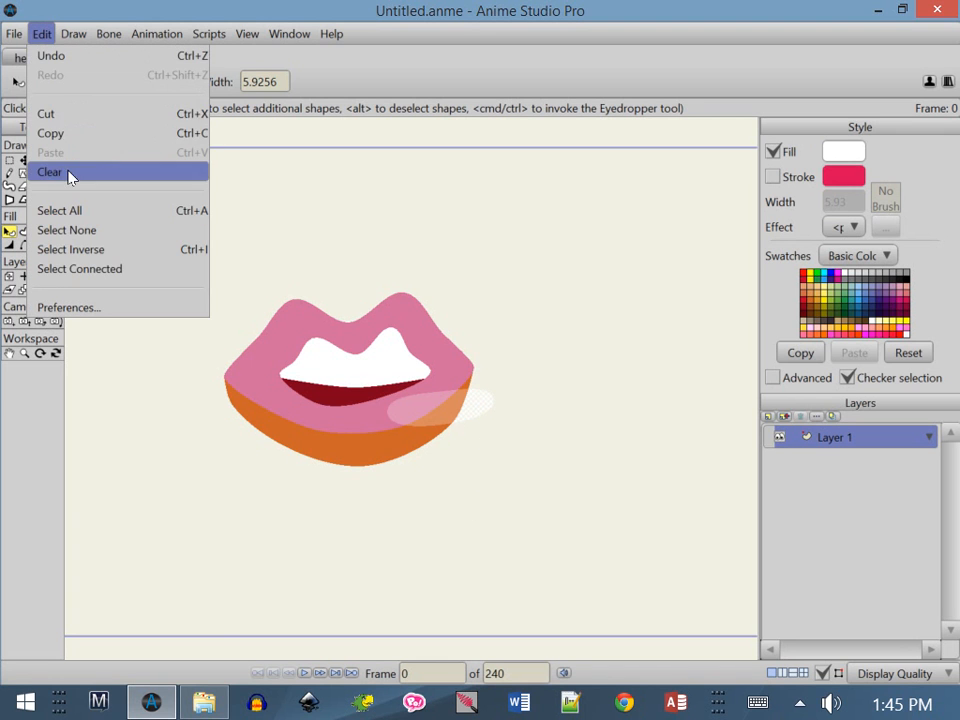
mouse_move(74, 34)
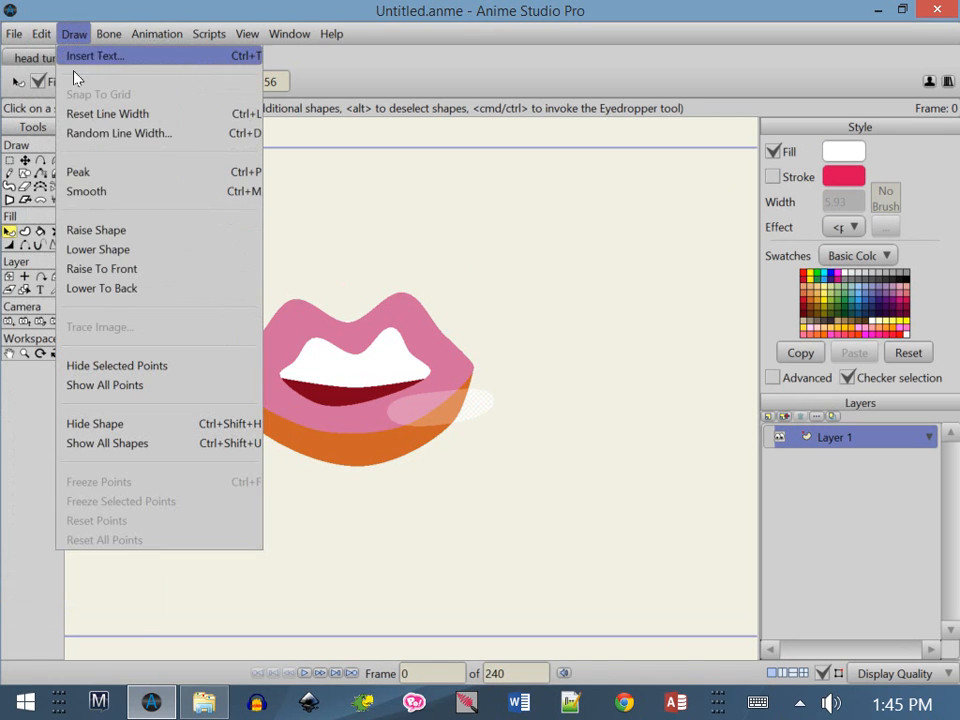
left_click(135, 268)
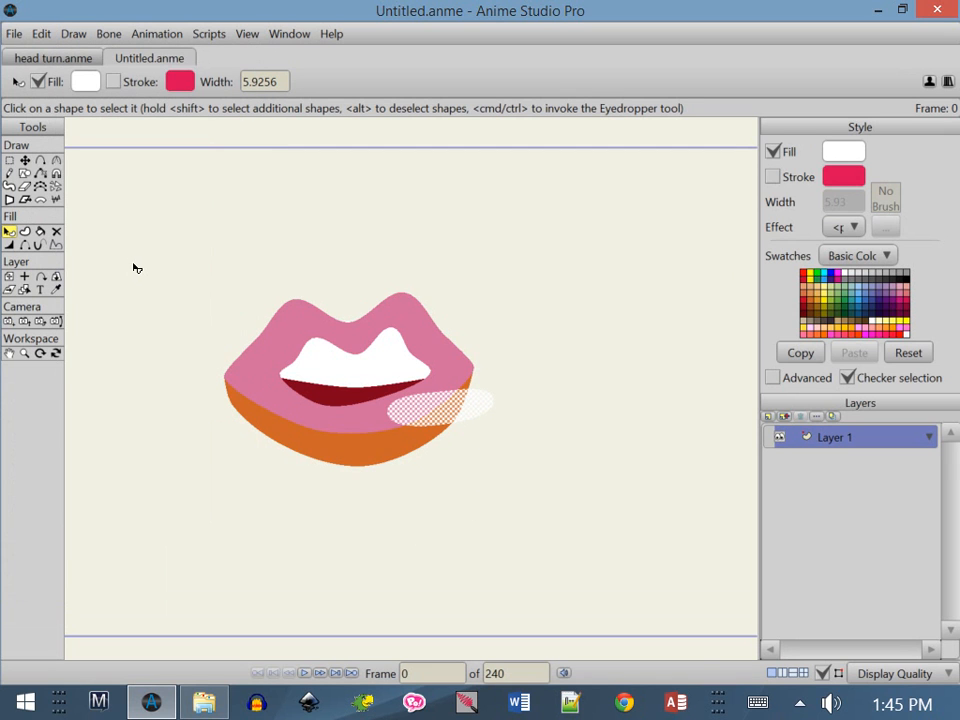
Move the white oval inward so it lies fully on the pink lower lip
left_click(9, 160)
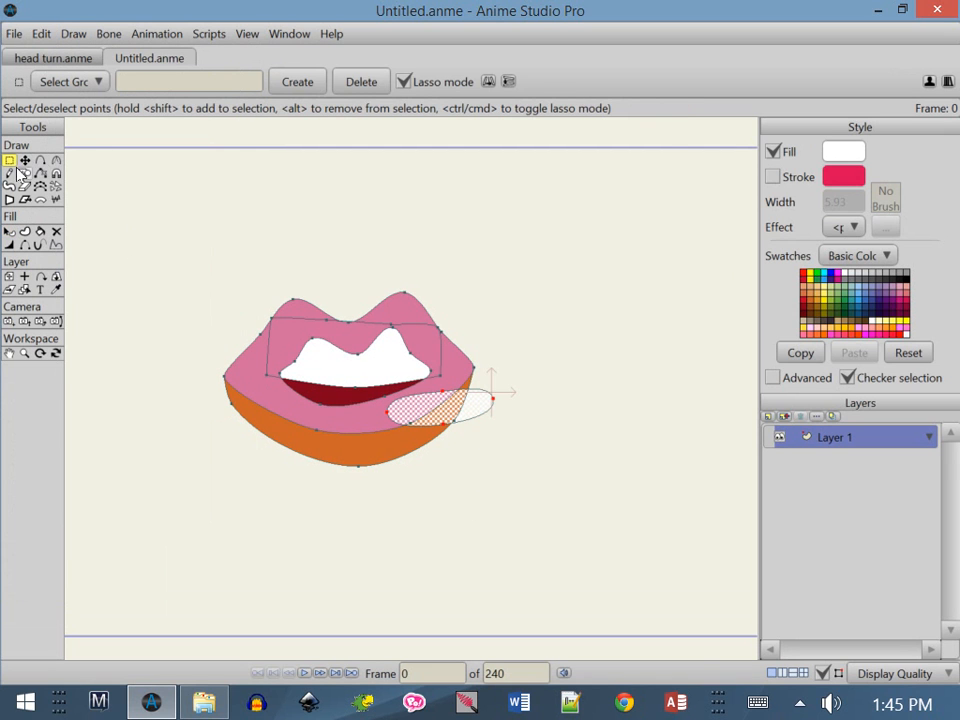
left_click(24, 160)
left_click_drag(476, 410, 411, 422)
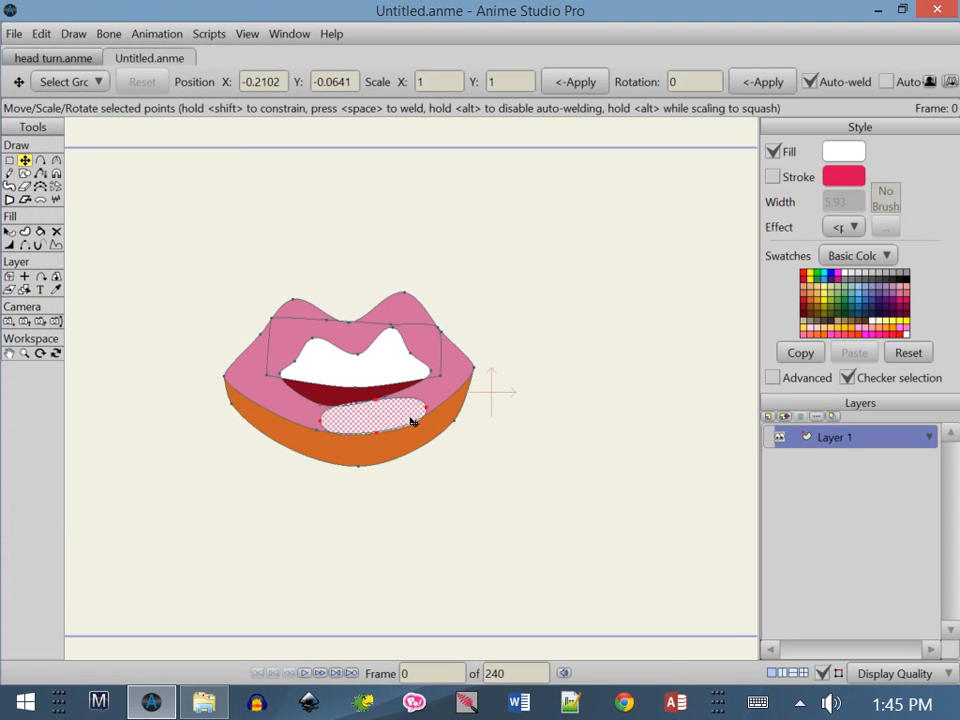
Reshape the white oval into a slim, slightly curved highlight on the lower lip and even out the mouth opening's lower edge
left_click(10, 160)
left_click(94, 184)
left_click(24, 160)
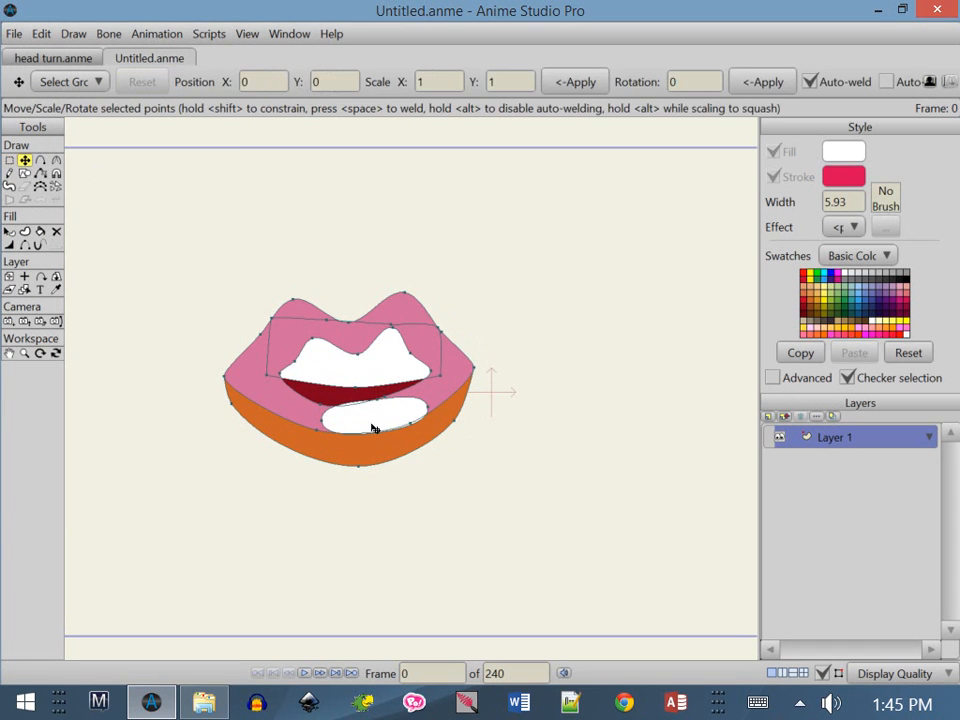
left_click_drag(379, 400, 416, 412)
left_click(57, 160)
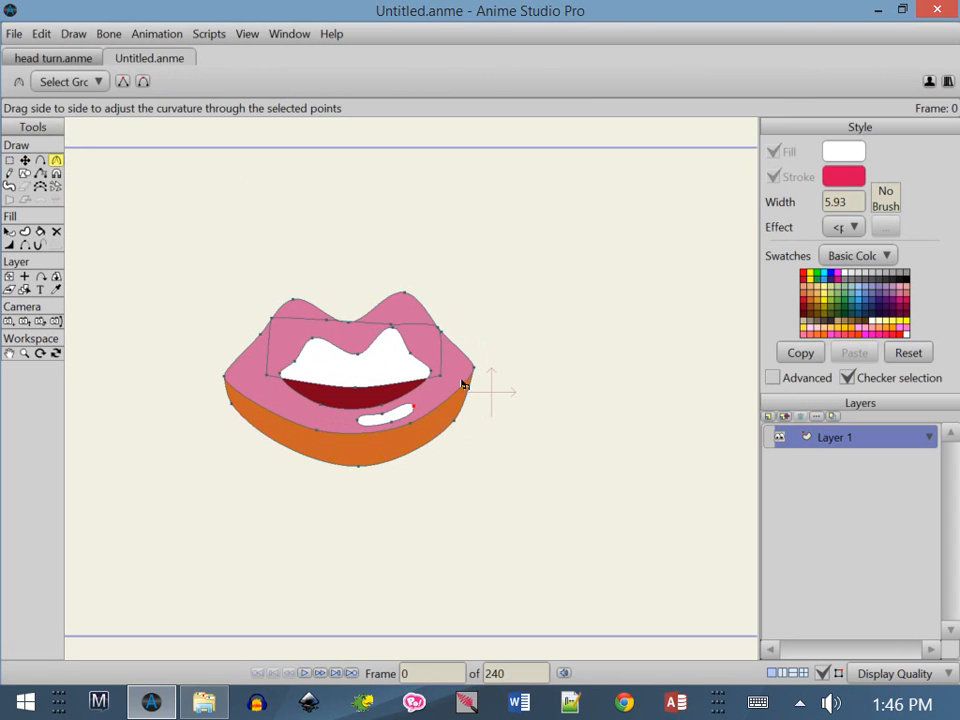
left_click_drag(357, 420, 321, 401)
Move the side and lower points of the white teeth shape inward and up to expose more of the dark red mouth
left_click(25, 160)
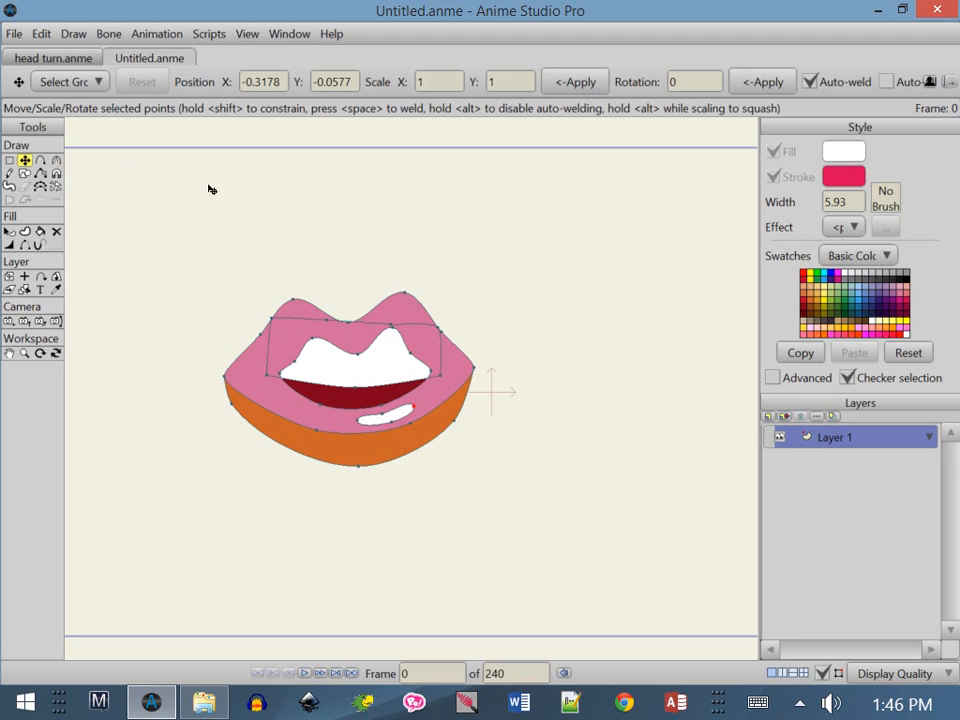
left_click(286, 327)
left_click_drag(270, 378, 273, 354)
left_click_drag(440, 377, 432, 355)
left_click_drag(356, 387, 358, 377)
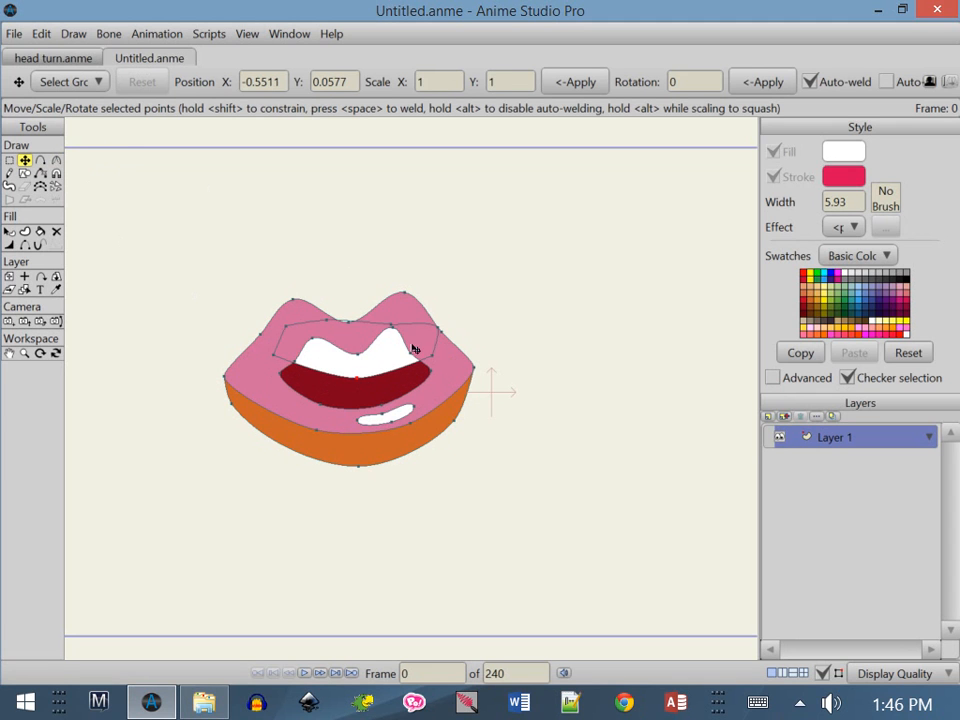
Pull the white teeth shape's corner and top points inward, raise its lower edge, and adjust the upper lip's centre dip above it
left_click_drag(439, 328, 413, 321)
left_click_drag(348, 323, 320, 328)
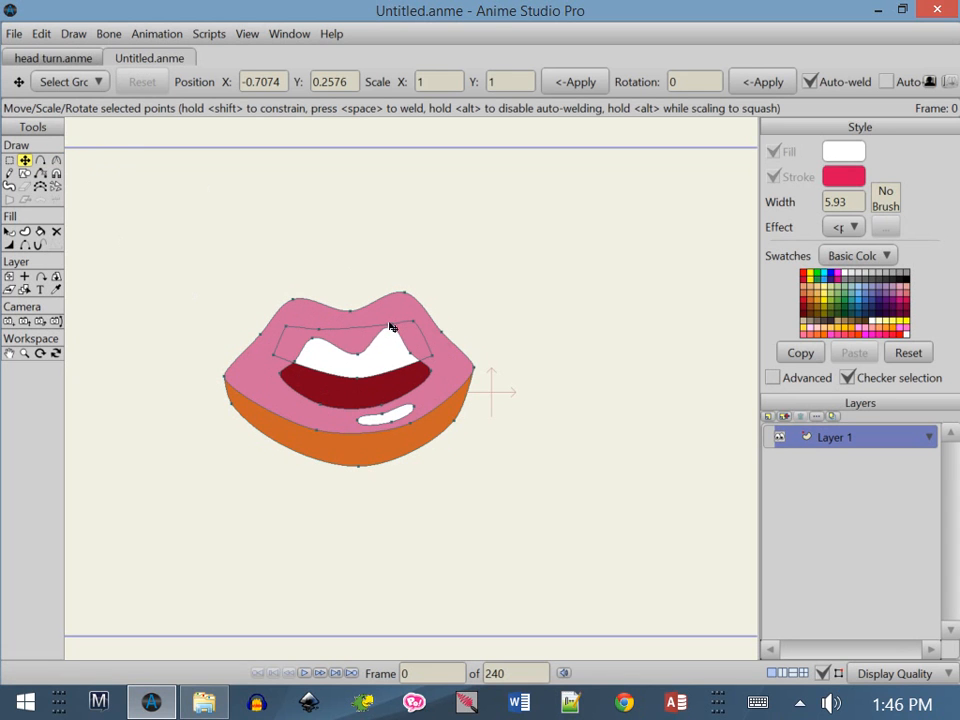
left_click_drag(394, 328, 357, 317)
left_click(360, 356)
left_click_drag(435, 356, 429, 345)
left_click_drag(359, 378, 359, 370)
left_click(281, 352)
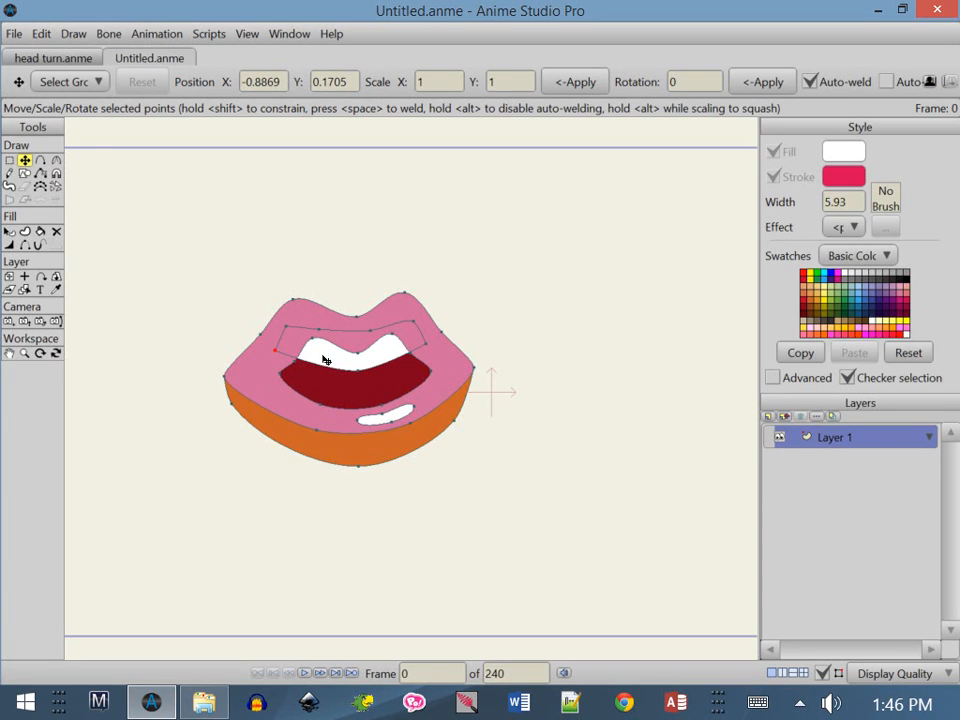
Select the whole mouth opening outline and move it clear of the lips onto the empty canvas above them
key("g")
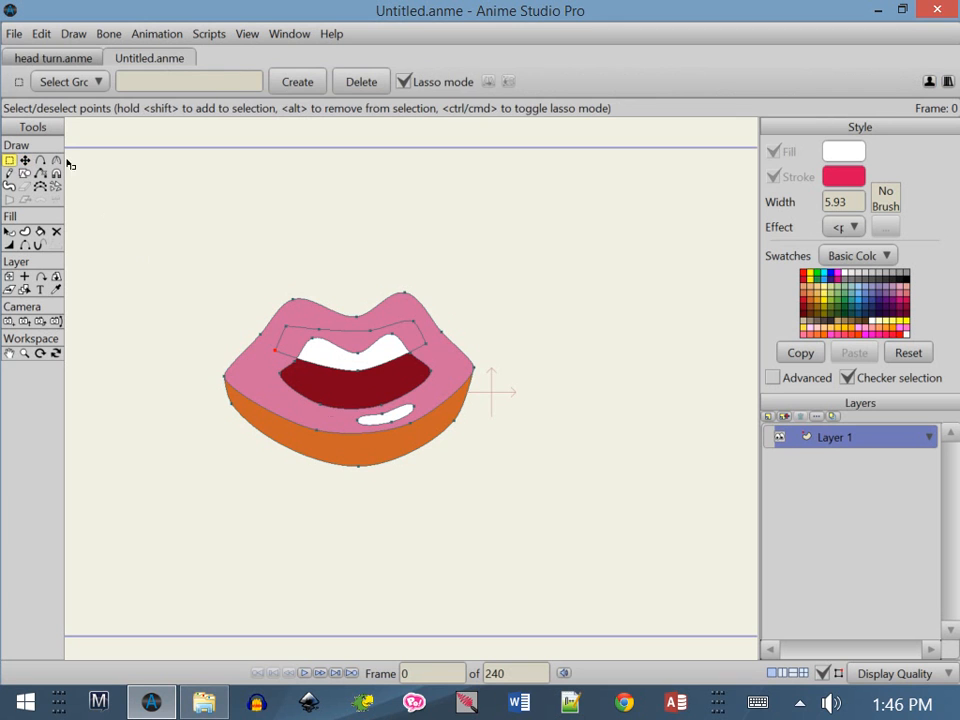
double_click(294, 370)
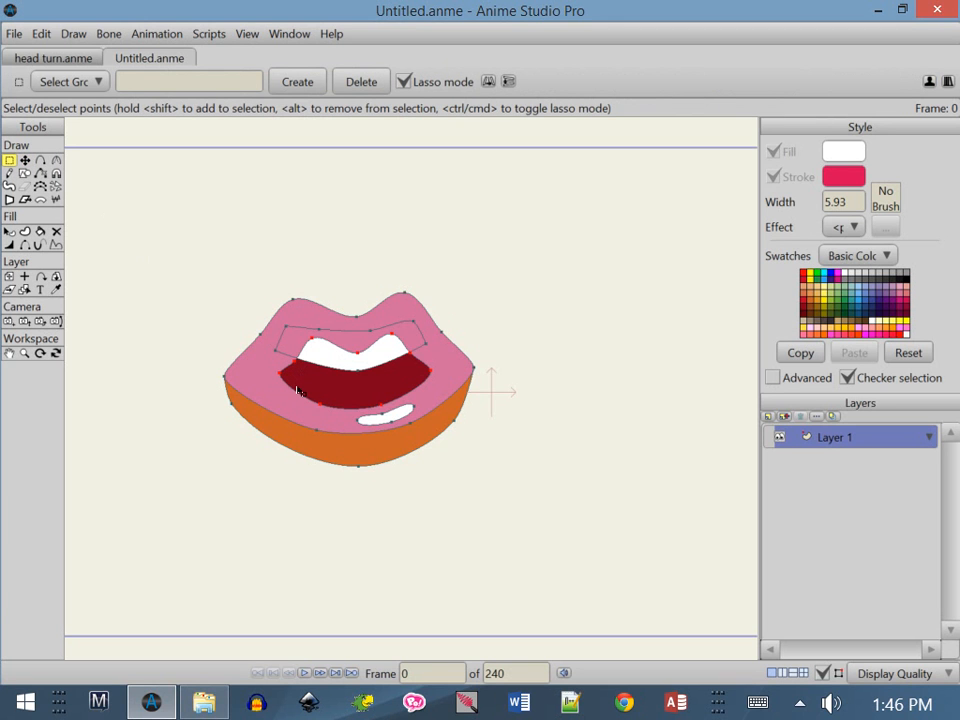
left_click(24, 160)
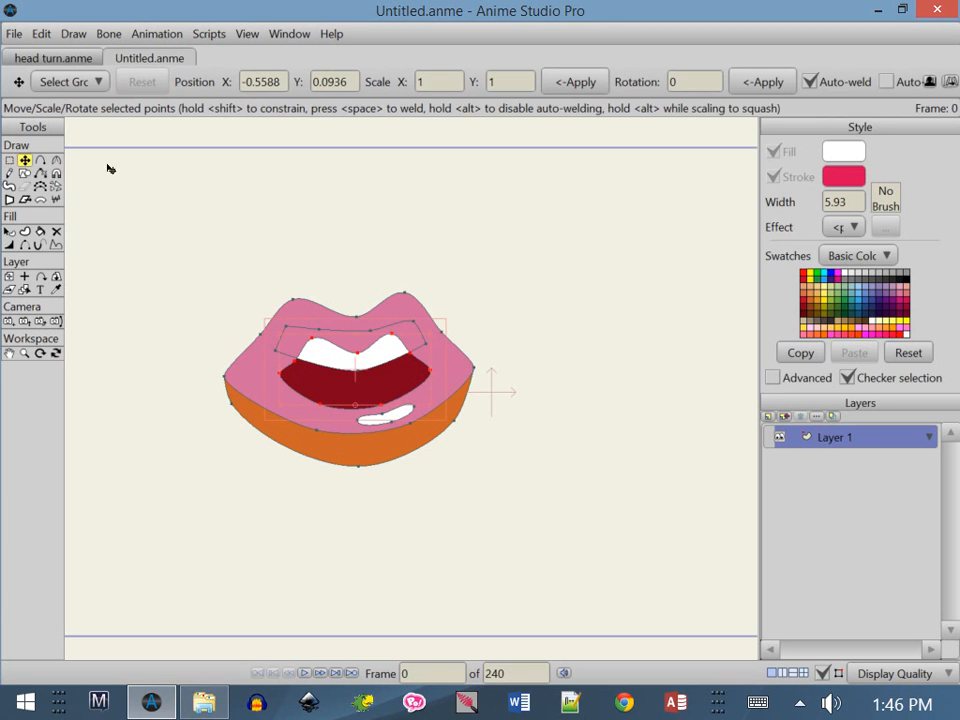
left_click_drag(308, 398, 525, 261)
Select only the upper edge of the separated mouth opening for a stroke-only shape
left_click(10, 160)
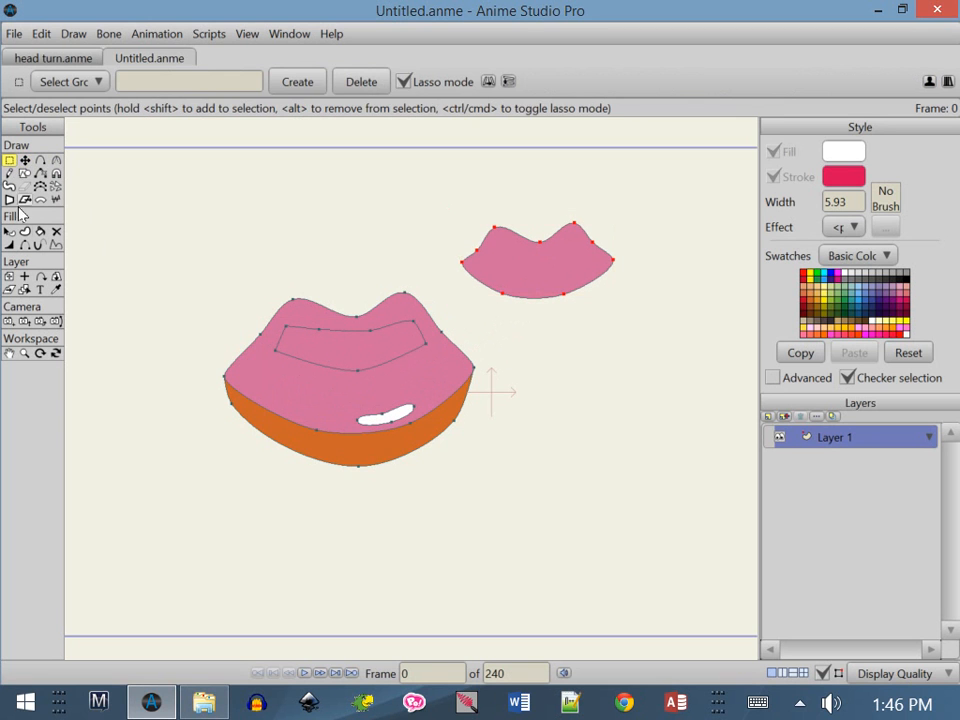
left_click(25, 231)
mouse_move(455, 195)
left_mouse_down()
mouse_move(449, 280)
mouse_move(503, 256)
mouse_move(552, 256)
mouse_move(613, 281)
mouse_move(623, 219)
mouse_move(527, 185)
mouse_move(486, 191)
left_mouse_up()
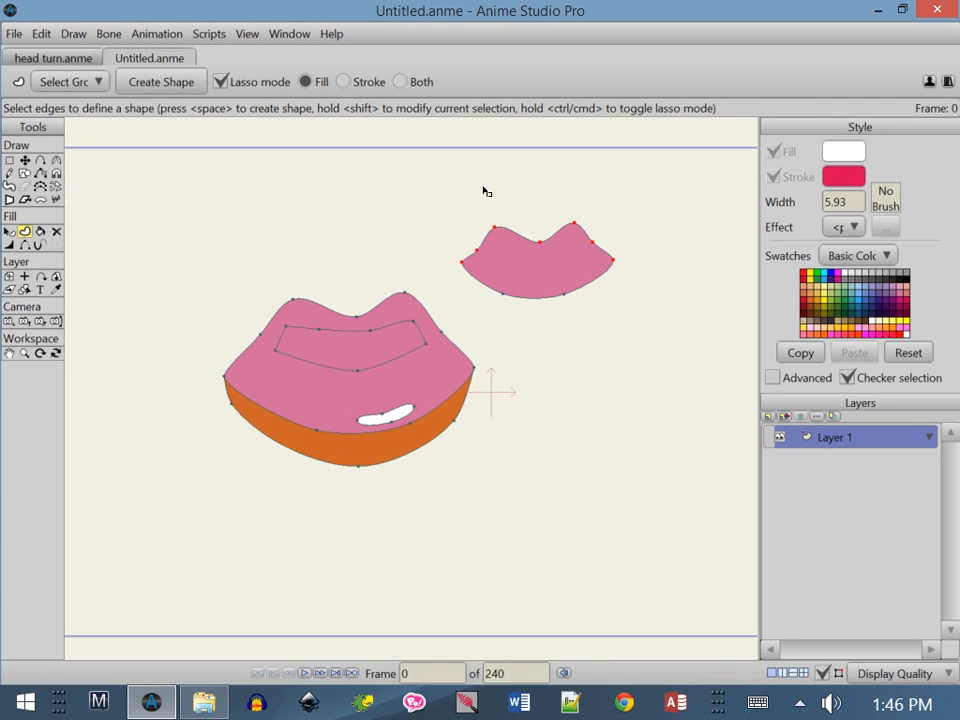
left_click(346, 80)
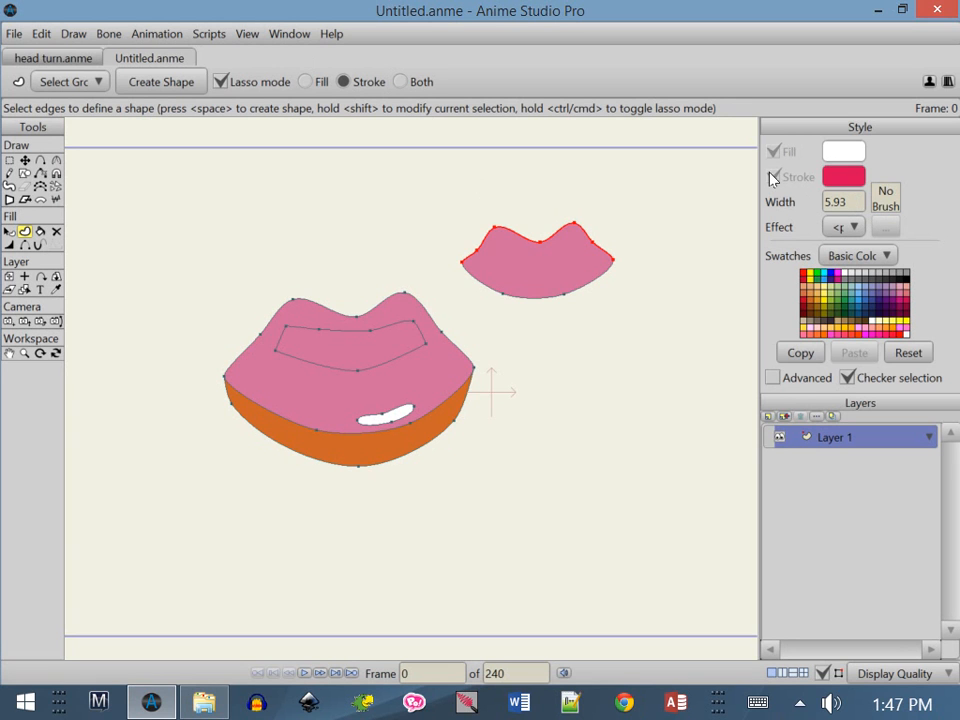
Set the stroke width to 10 and create the crimson stroke along the mouth opening's upper edge
left_click_drag(849, 201, 816, 199)
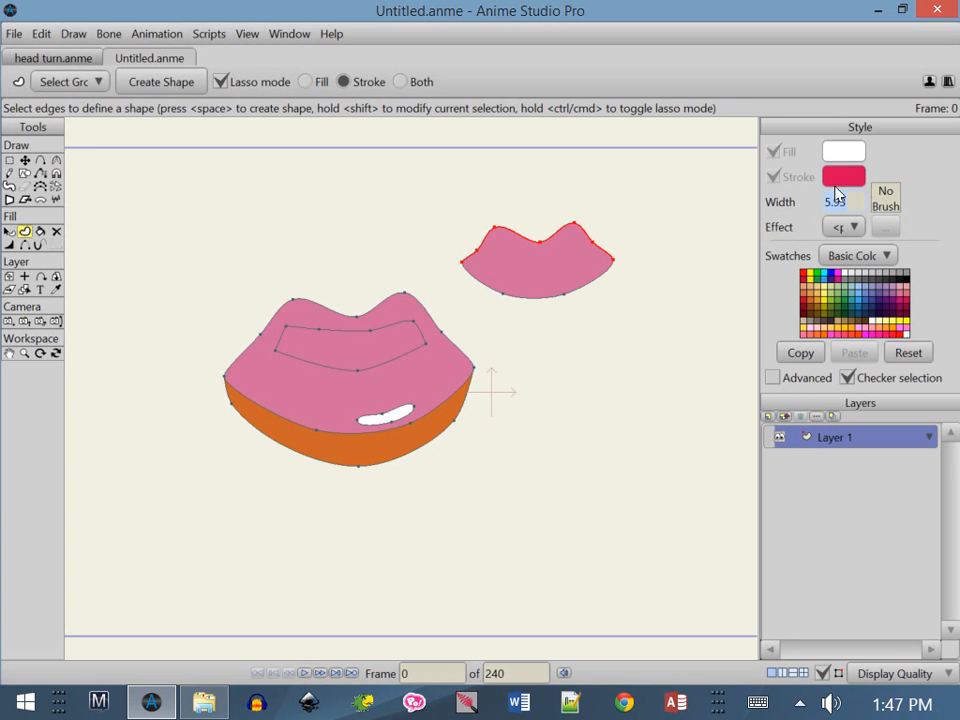
left_click(781, 670)
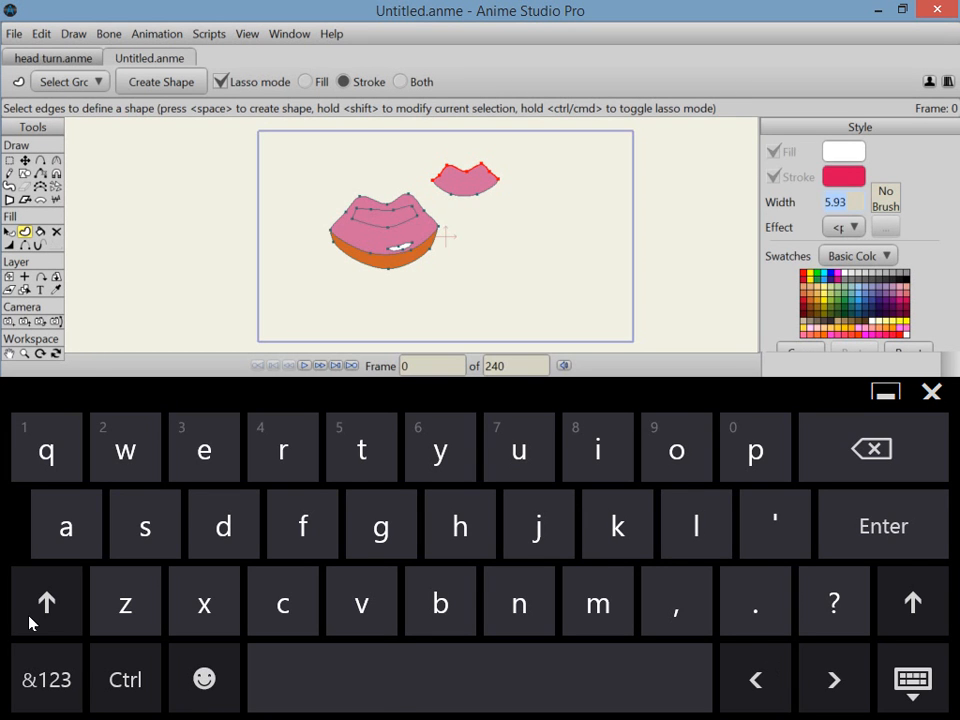
left_click(46, 679)
type("10")
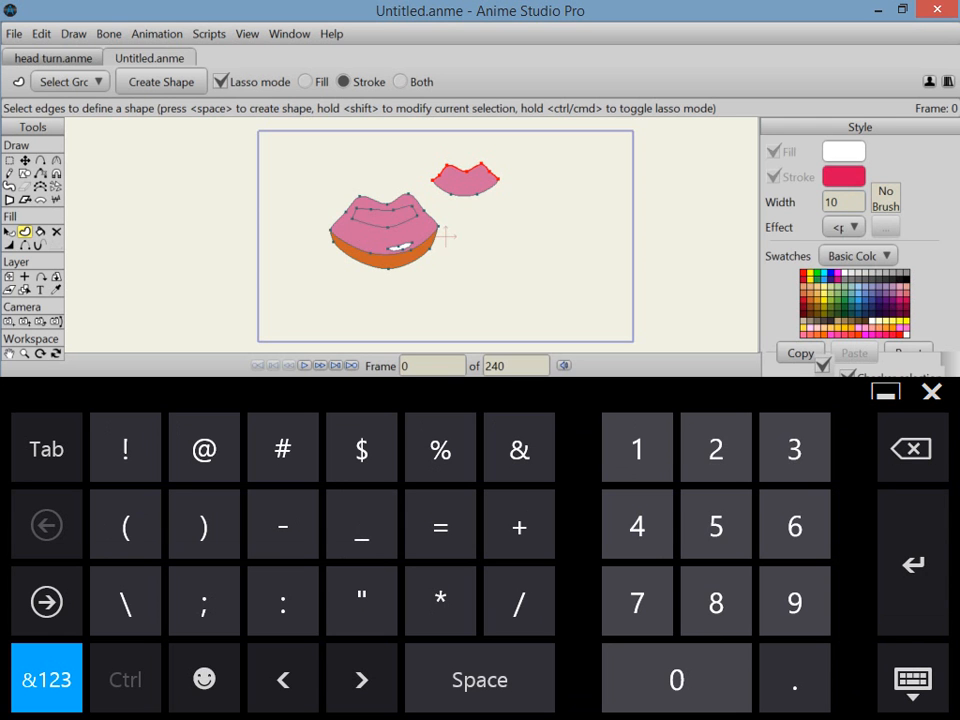
left_click(932, 392)
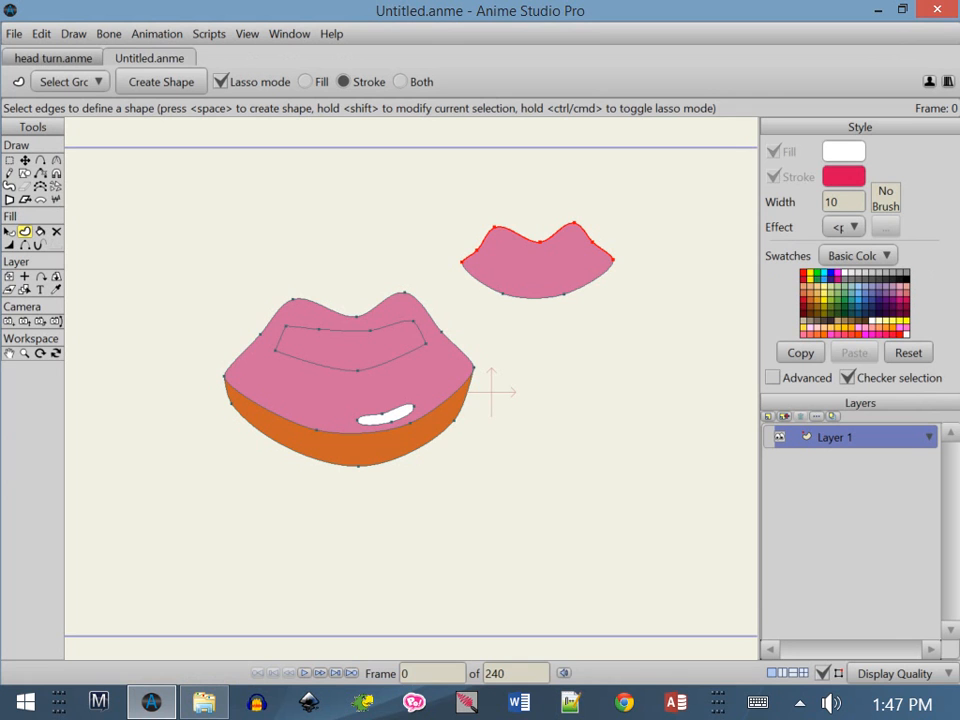
left_click(176, 86)
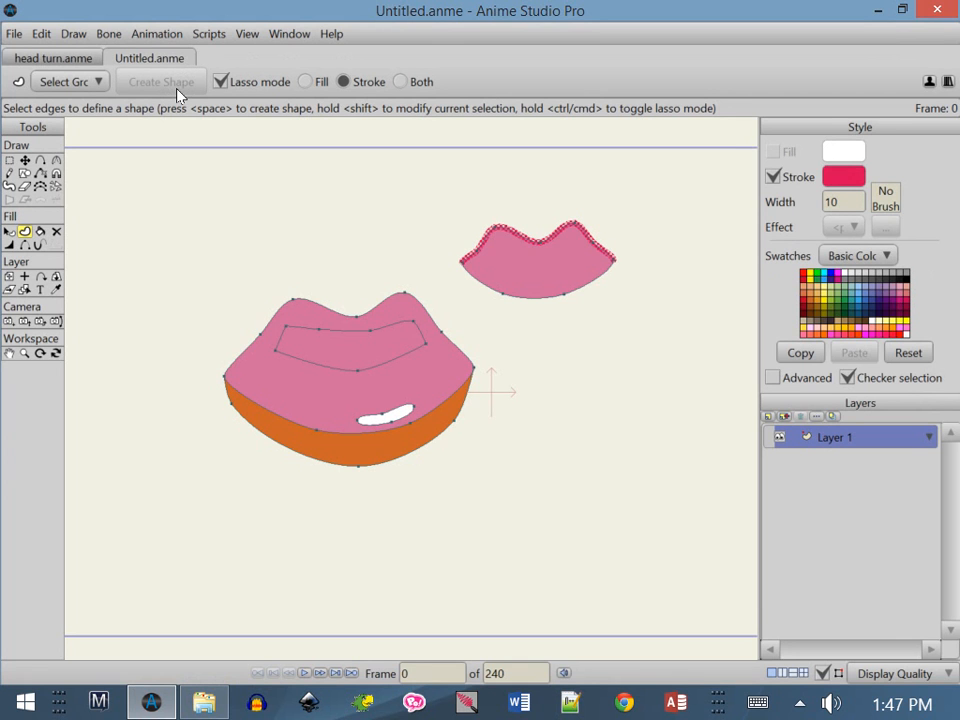
Reselect the stroked upper edge's points and increase their line width to 170 percent
left_click(414, 174)
mouse_move(414, 174)
left_mouse_down()
mouse_move(488, 284)
mouse_move(593, 265)
mouse_move(600, 200)
mouse_move(424, 162)
left_mouse_up()
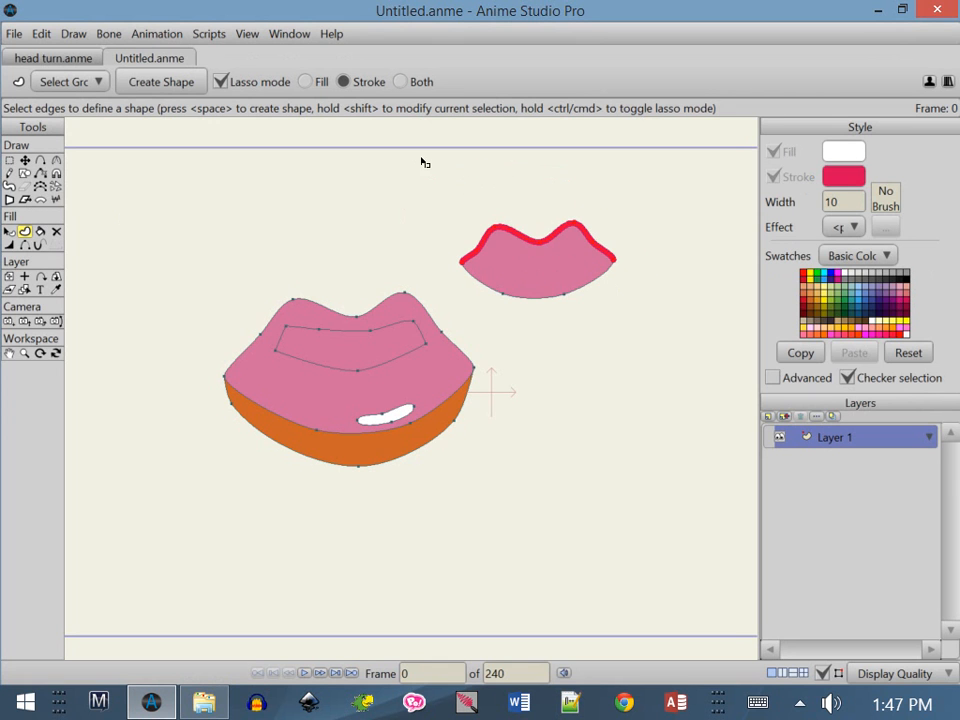
left_click(9, 244)
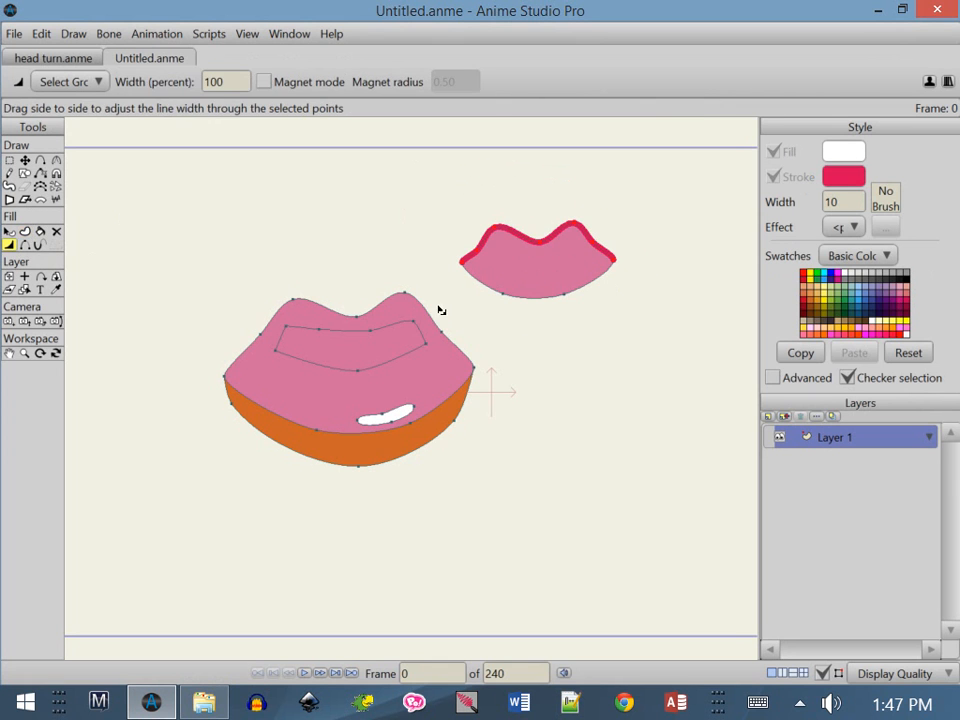
left_click_drag(616, 267, 641, 243)
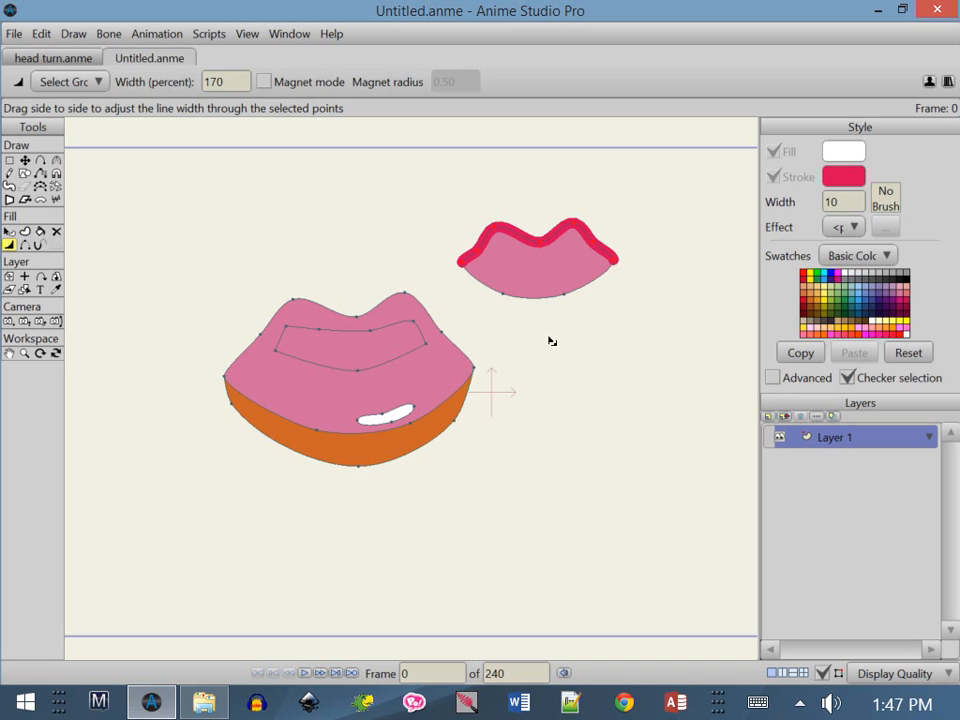
Taper the crimson stroke by thinning the line width at both mouth corners, with the second corner at 86 percent
key("q")
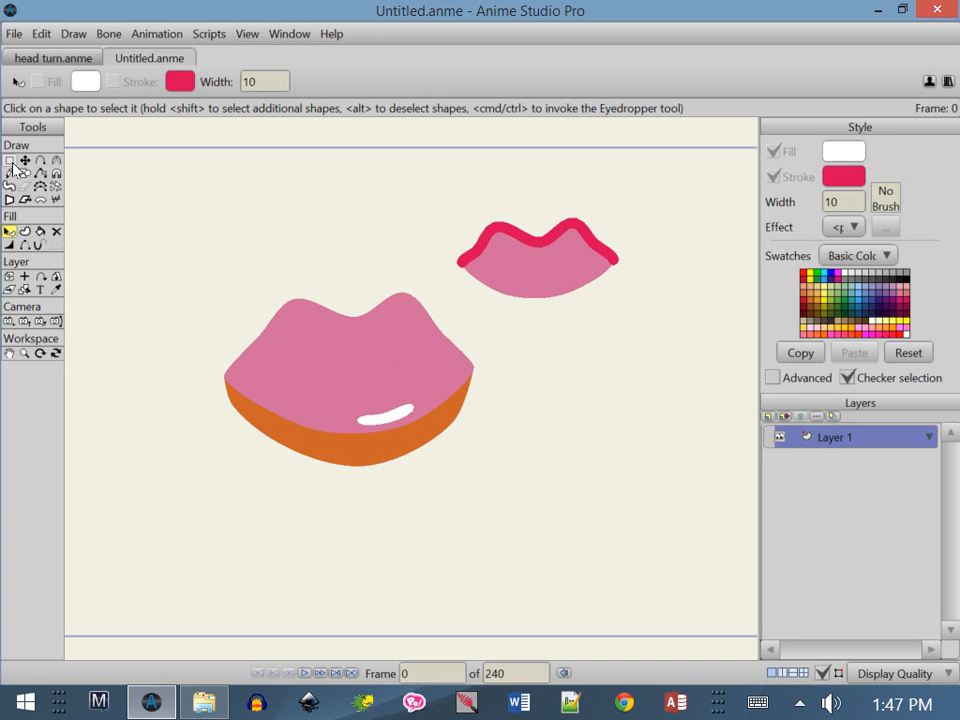
key("w")
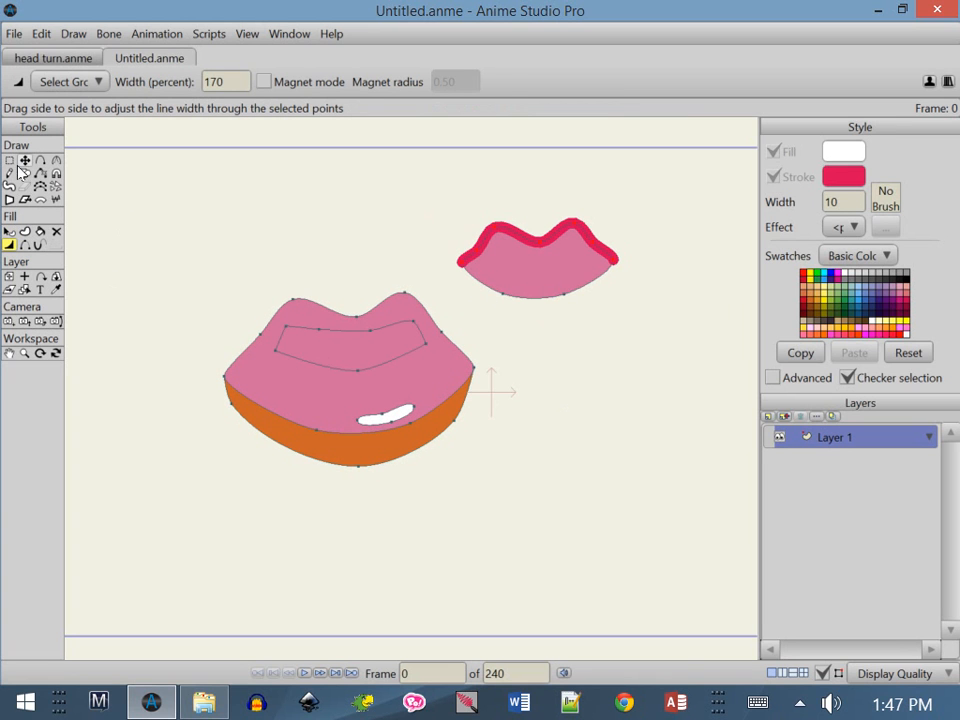
key("g")
key("w")
left_click_drag(458, 266, 426, 206)
left_click_drag(620, 260, 612, 251)
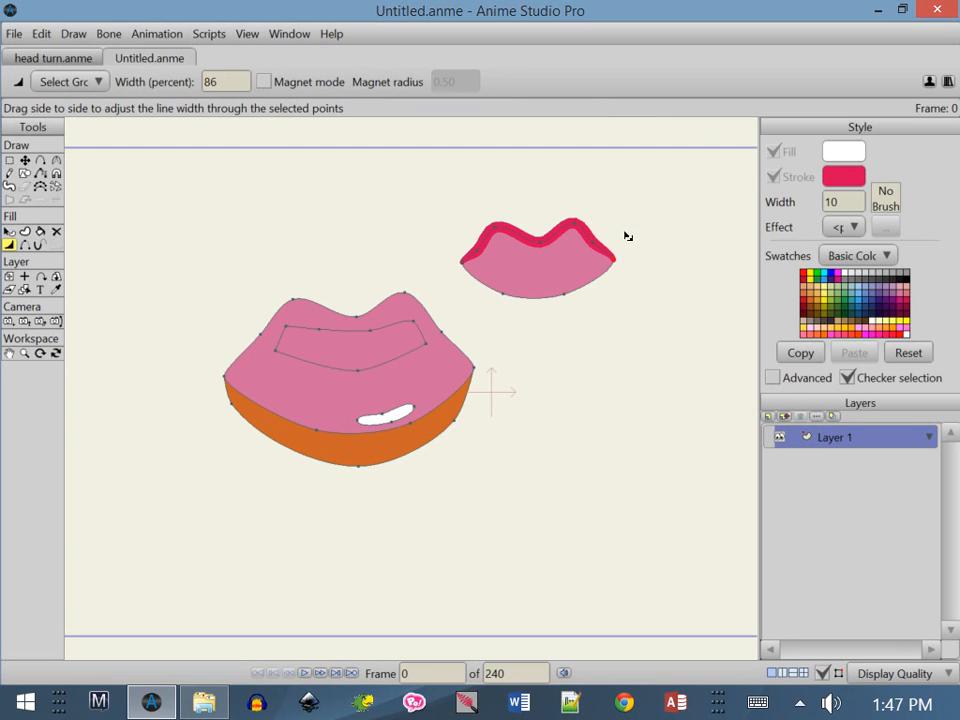
Select the entire stroked mouth opening and move it back into place over the lips and teeth
left_click(9, 160)
mouse_move(446, 171)
left_mouse_down()
mouse_move(466, 313)
mouse_move(549, 350)
mouse_move(645, 217)
mouse_move(452, 172)
left_mouse_up()
left_click(24, 160)
left_click_drag(550, 274, 392, 364)
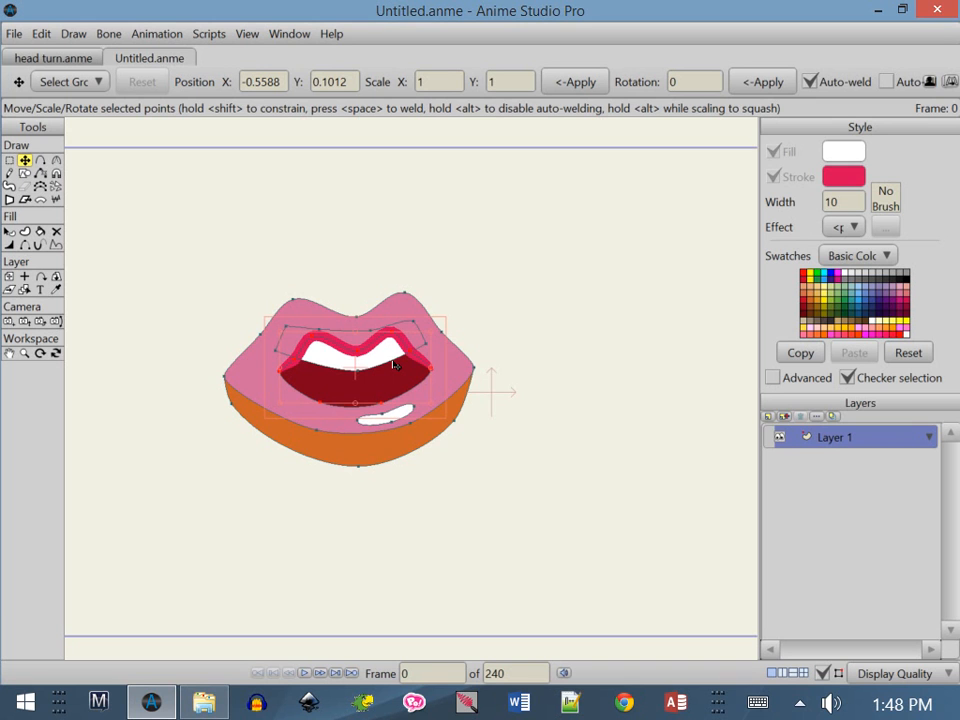
left_click(800, 704)
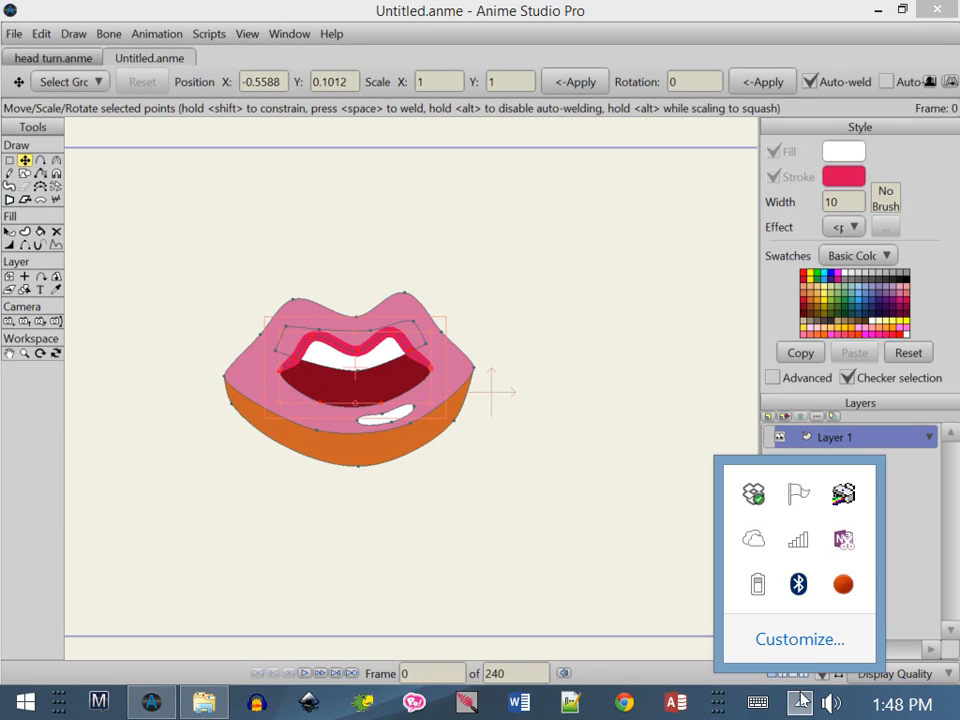